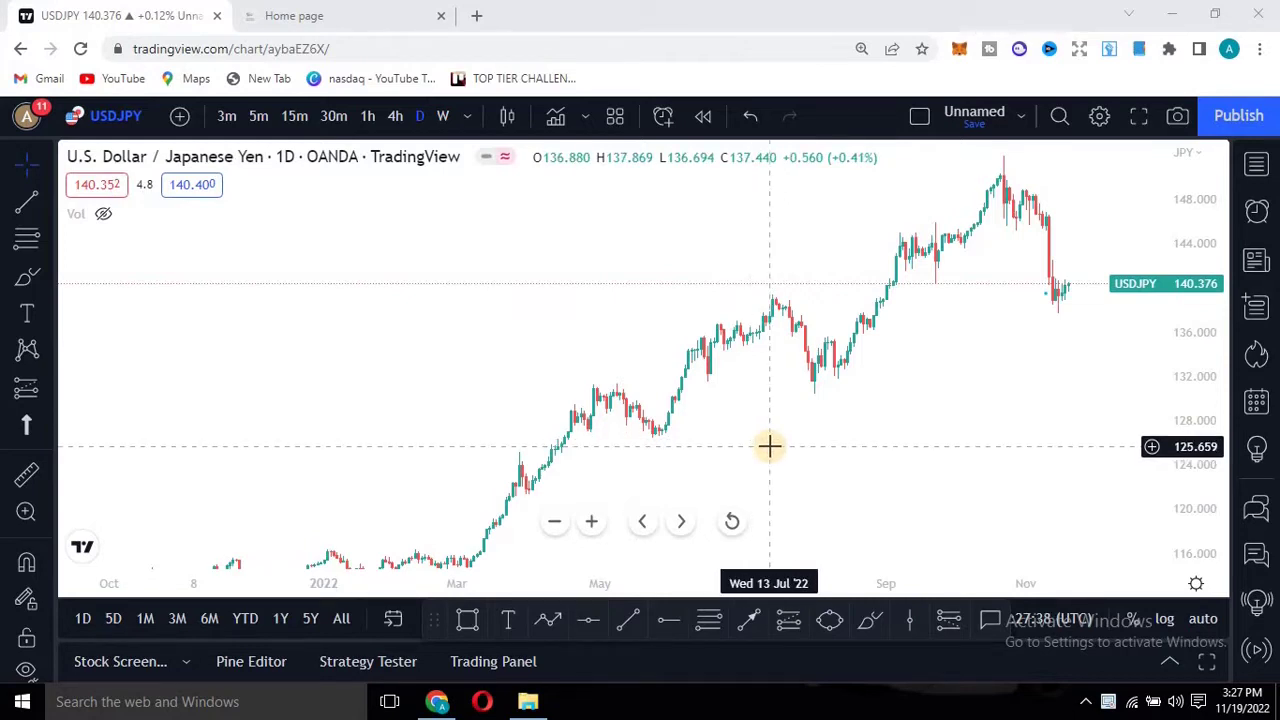
# Draw a horizontal ray on the daily chart at about 138.99, through the July 2022 high, starting around 11 May 2022
pyautogui.moveTo(634, 437); pyautogui.dragTo(547, 435)
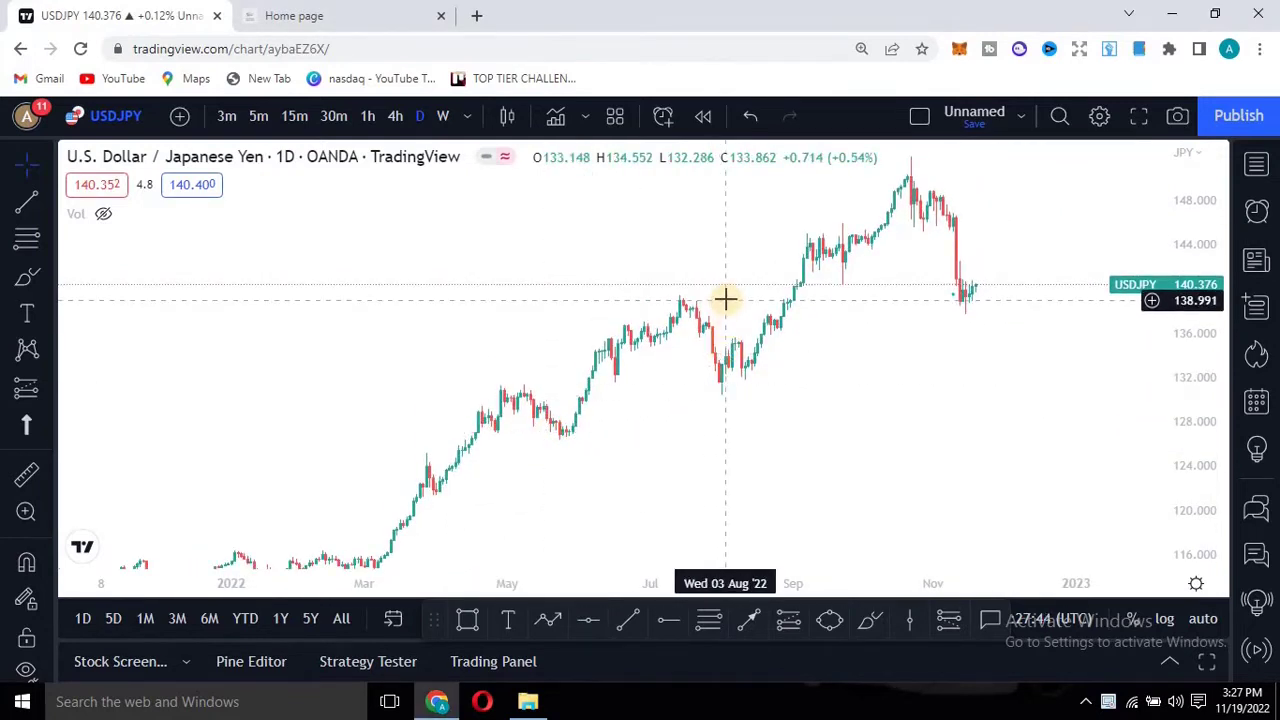
pyautogui.click(657, 334)
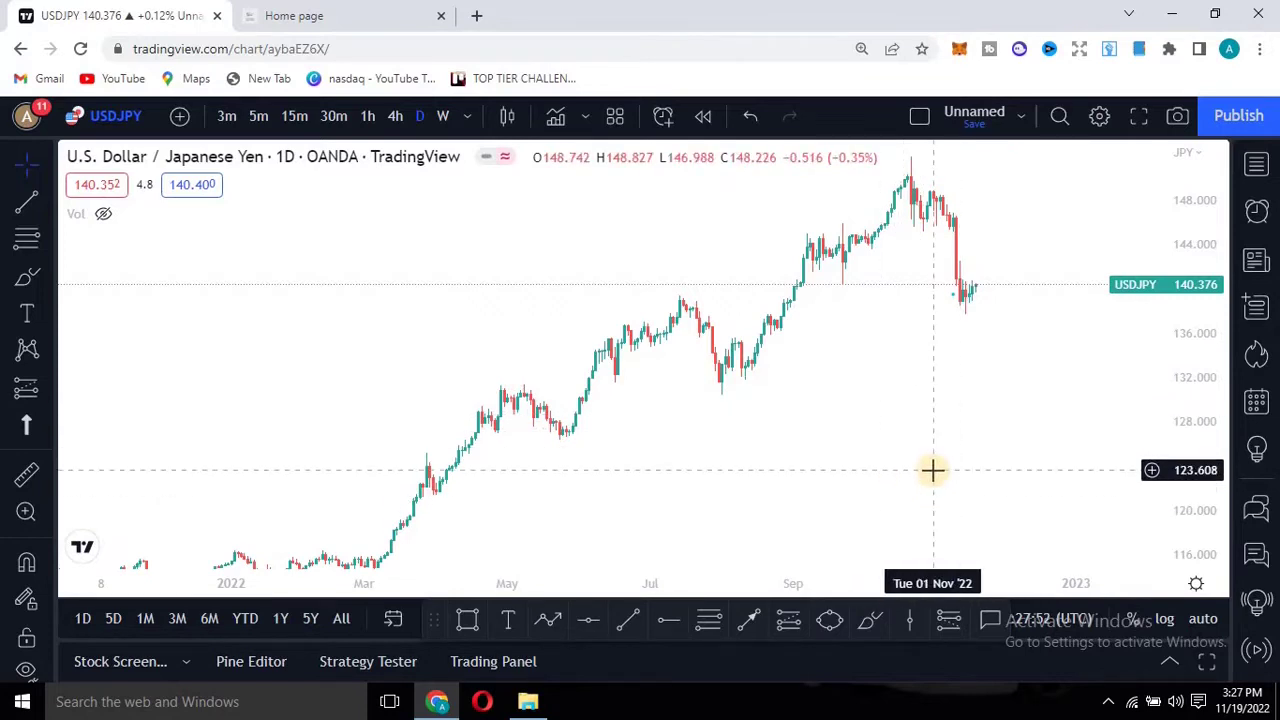
pyautogui.moveTo(829, 417); pyautogui.dragTo(820, 352)
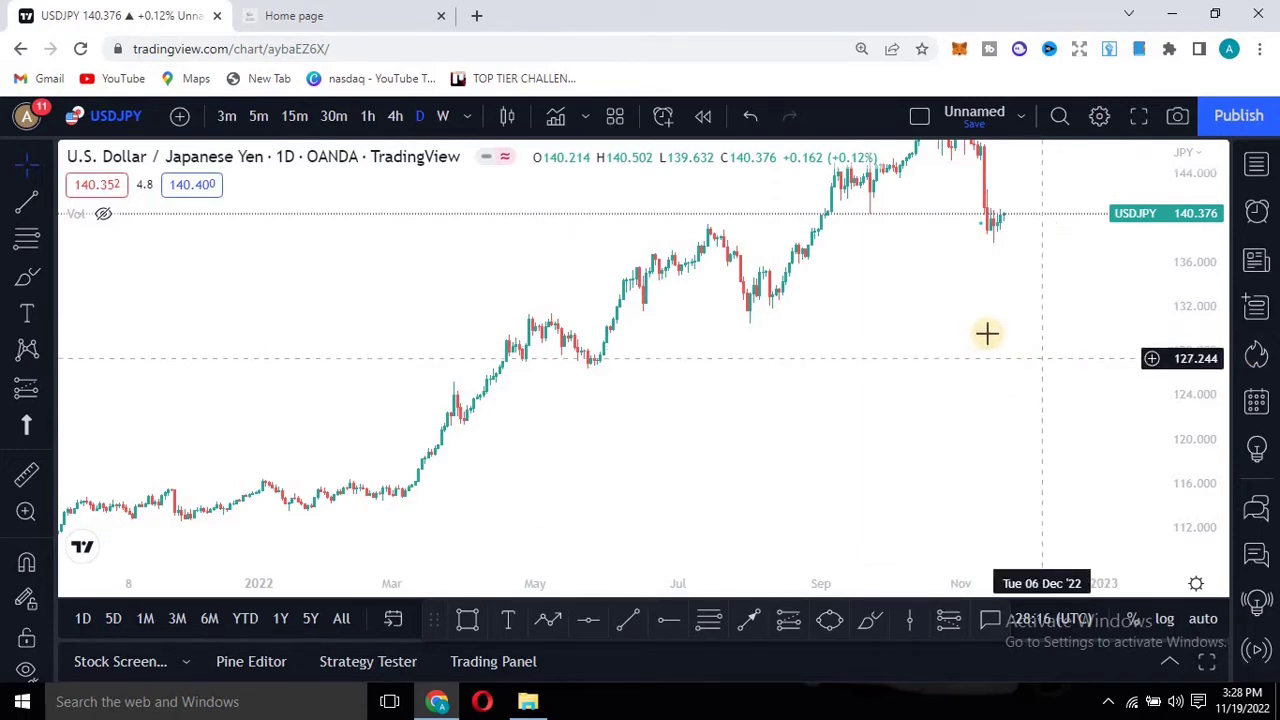
pyautogui.moveTo(771, 449); pyautogui.dragTo(773, 458)
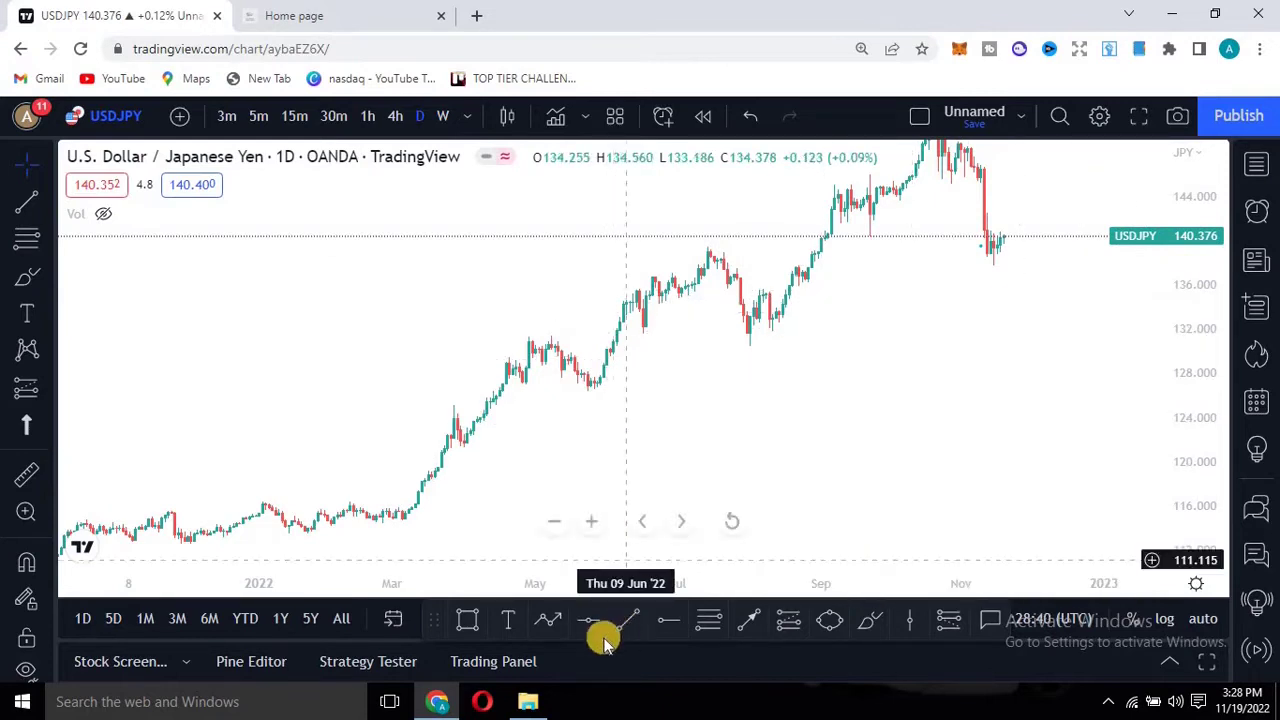
pyautogui.click(663, 621)
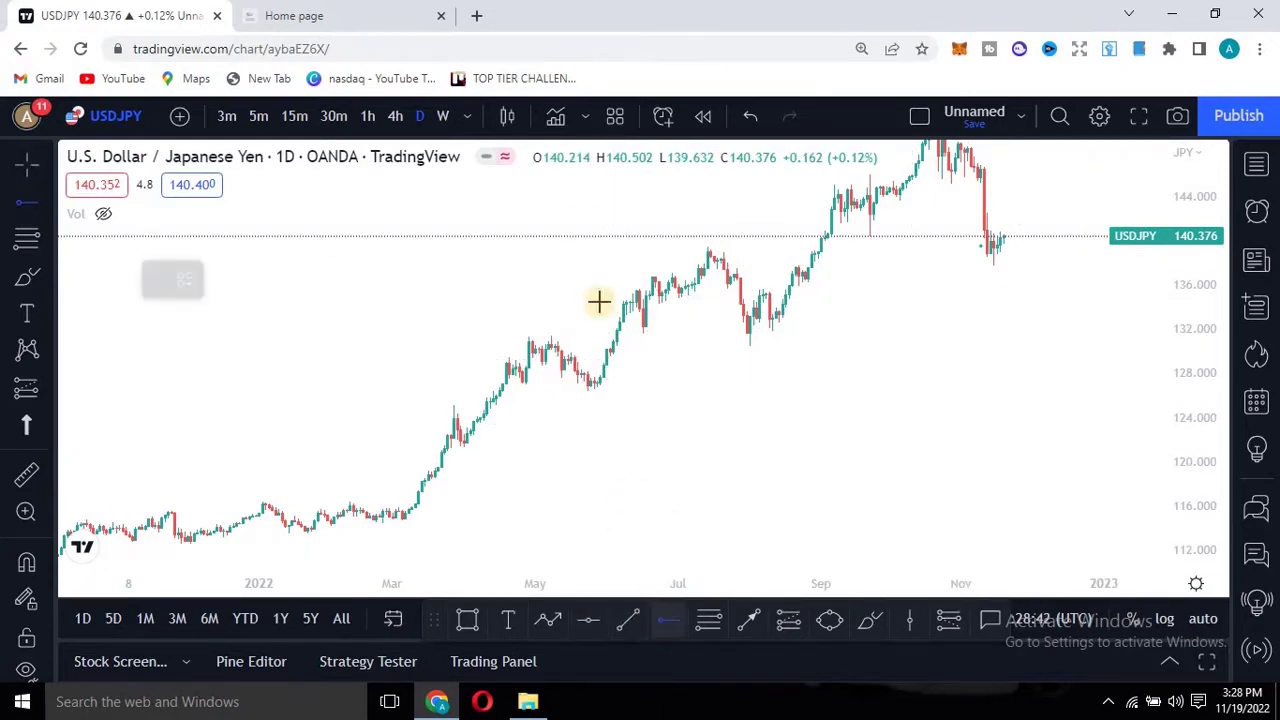
pyautogui.click(558, 250)
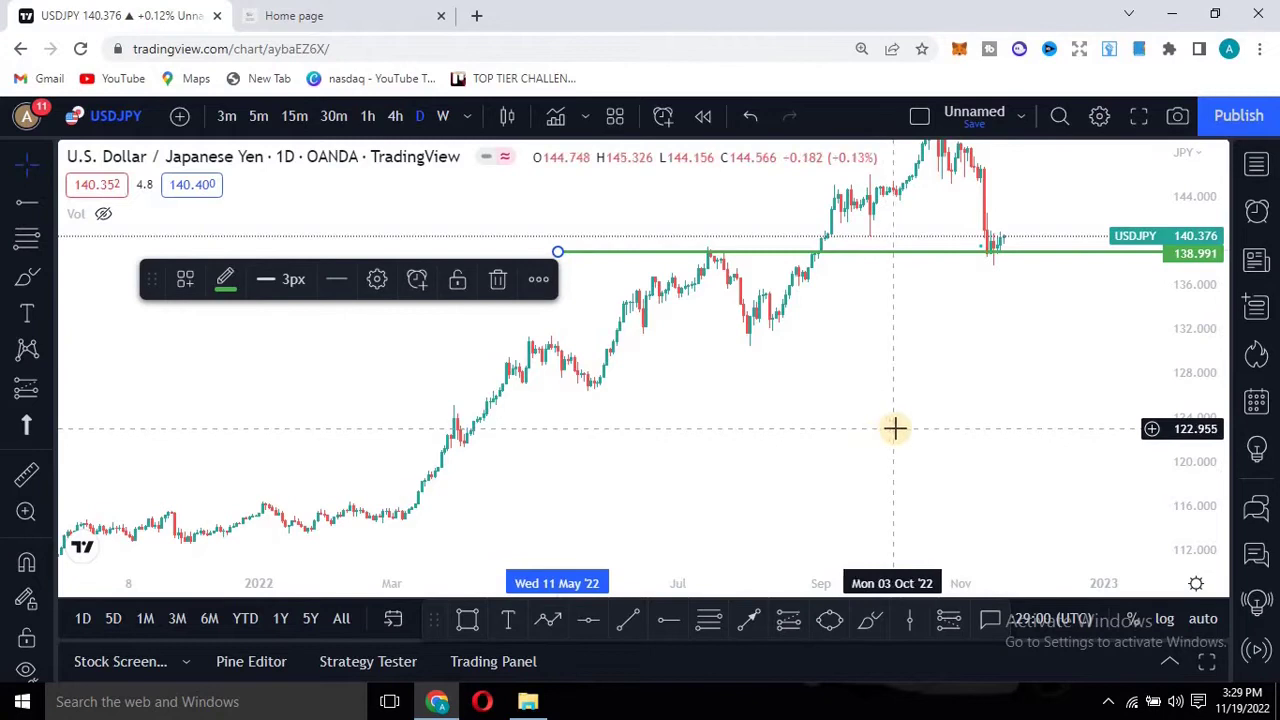
pyautogui.click(991, 286)
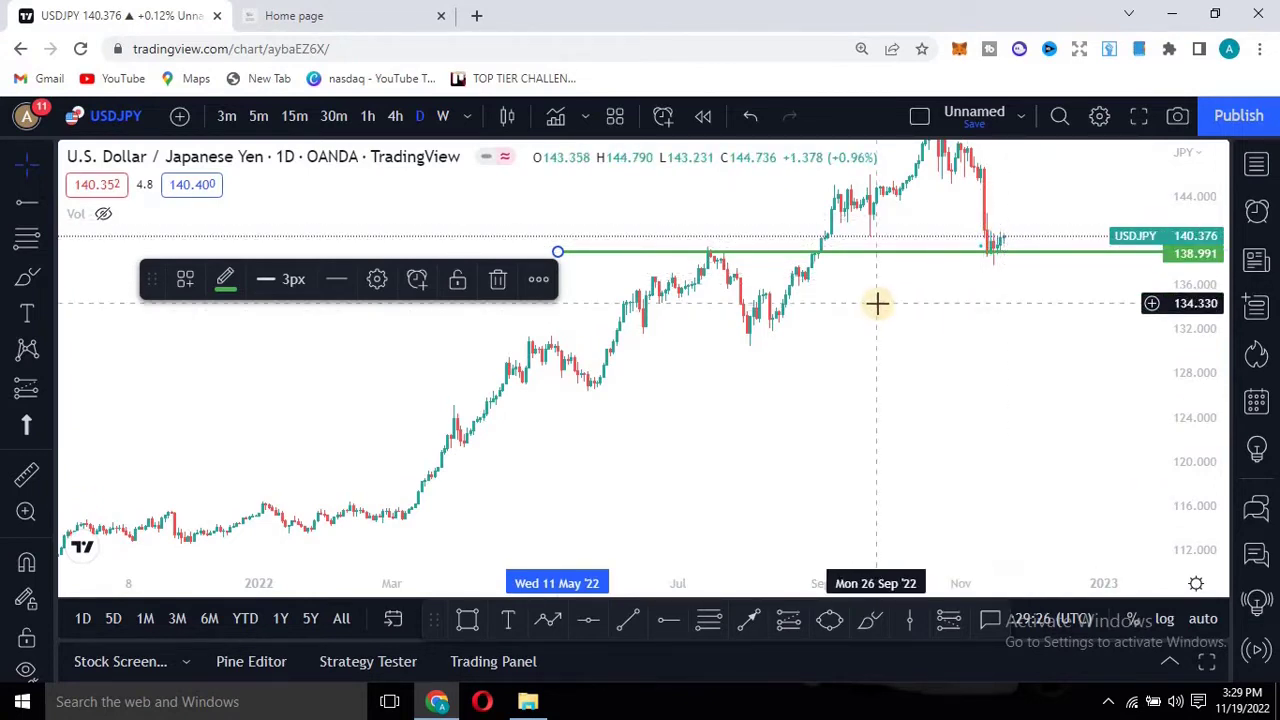
pyautogui.click(914, 370)
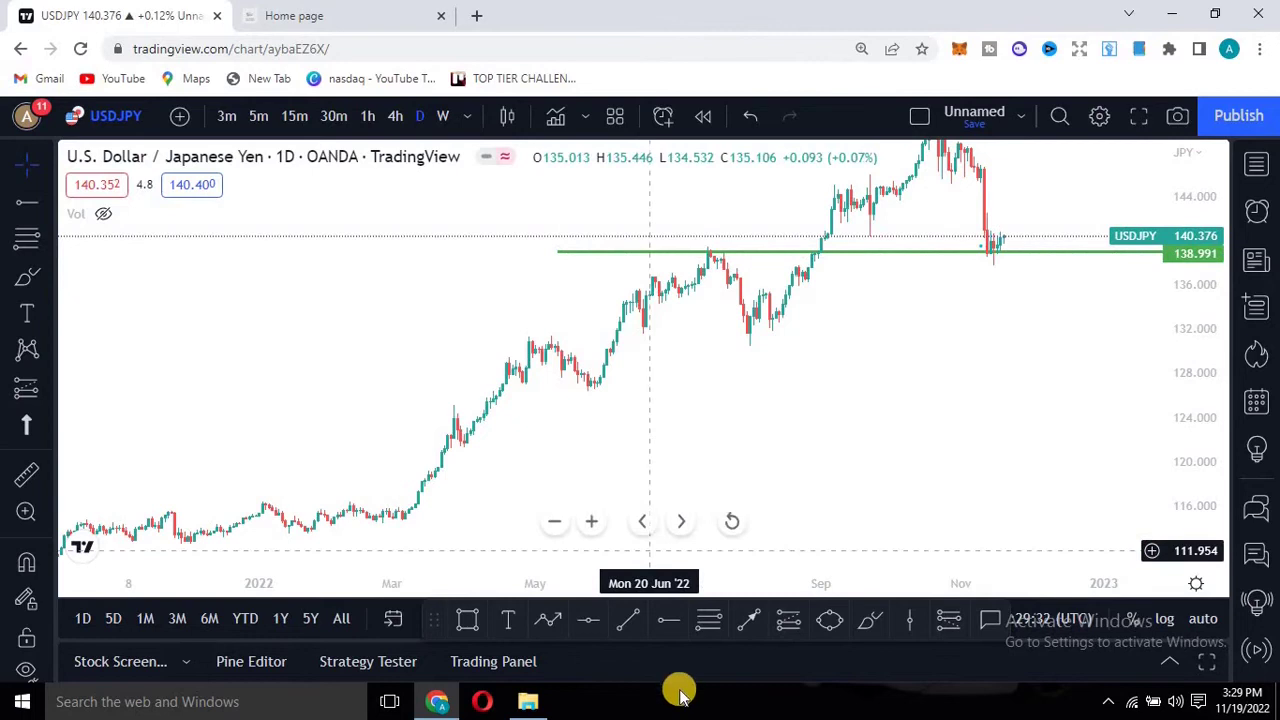
# Draw a second horizontal ray at about 131.53, along the early-May 2022 highs, starting around 11 April 2022
pyautogui.click(664, 618)
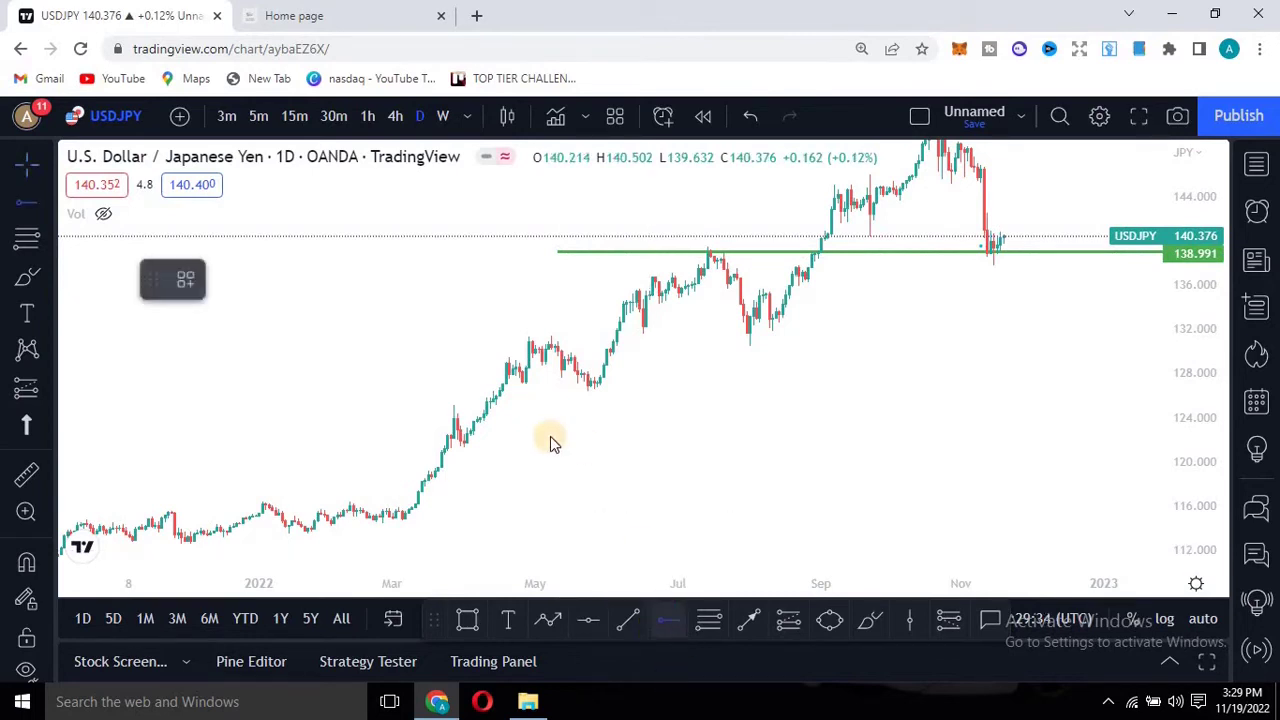
pyautogui.click(487, 334)
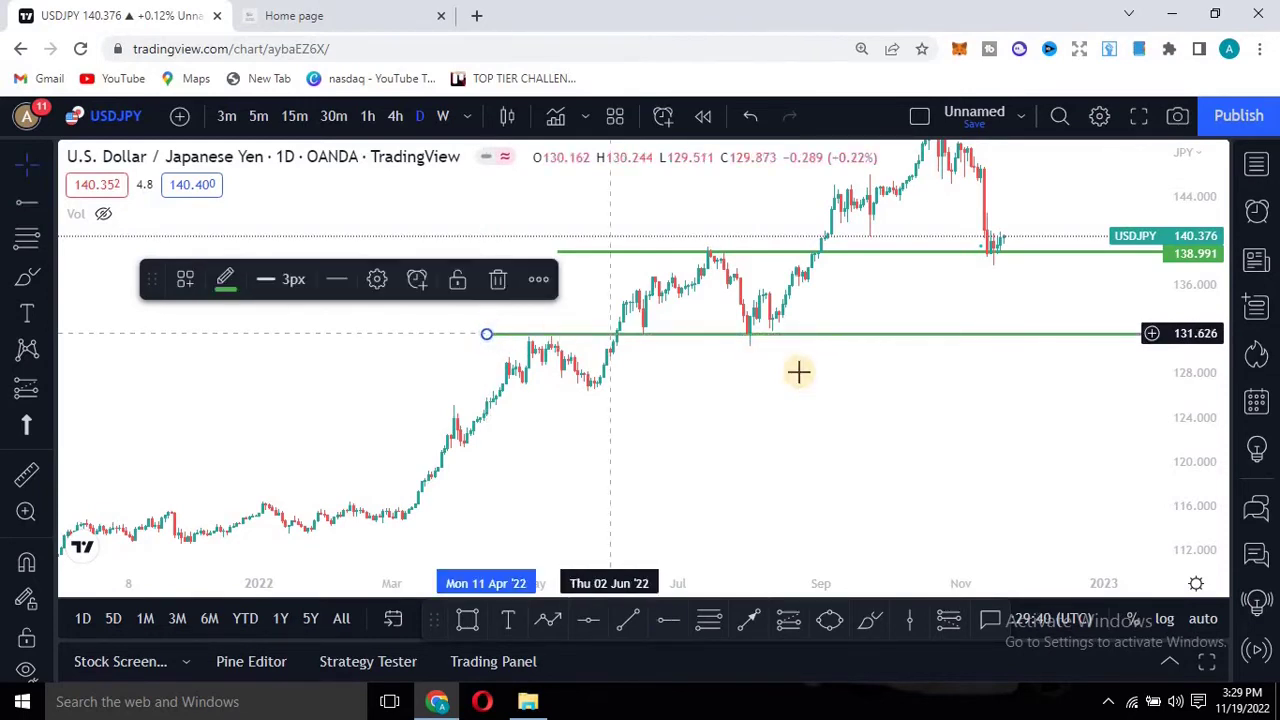
pyautogui.moveTo(1195, 355); pyautogui.dragTo(1195, 362)
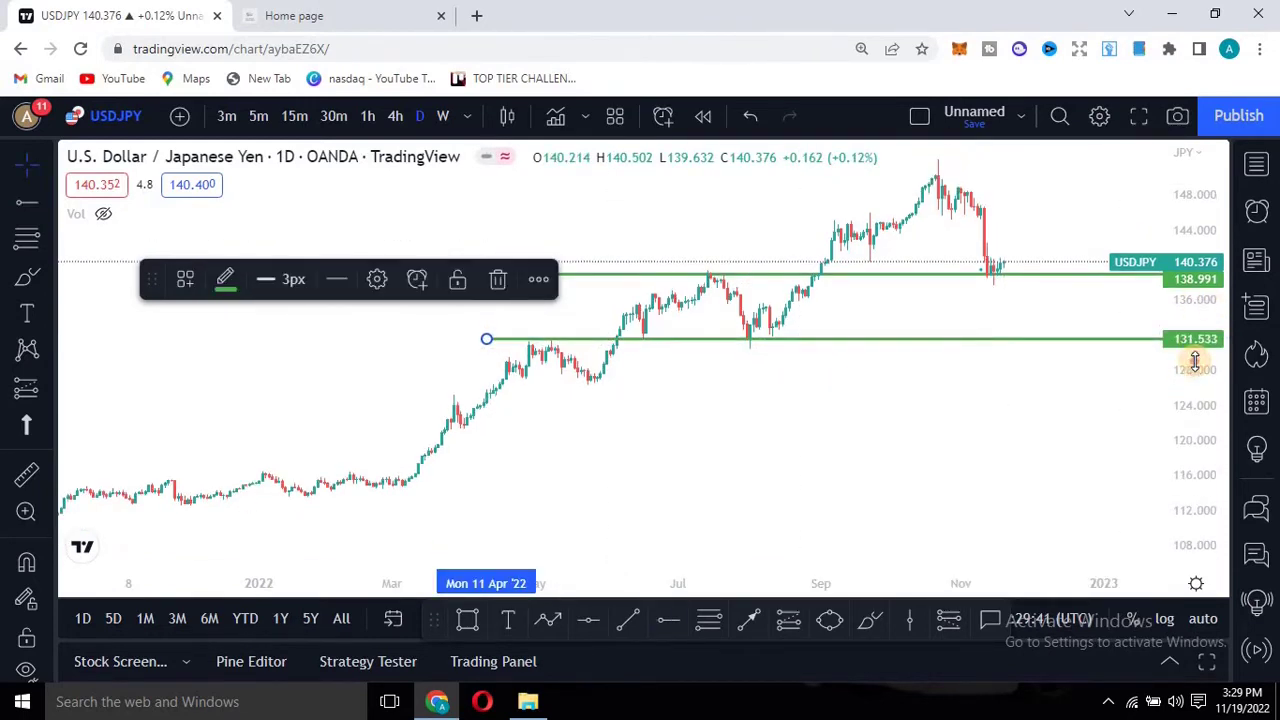
pyautogui.moveTo(909, 463); pyautogui.dragTo(851, 531)
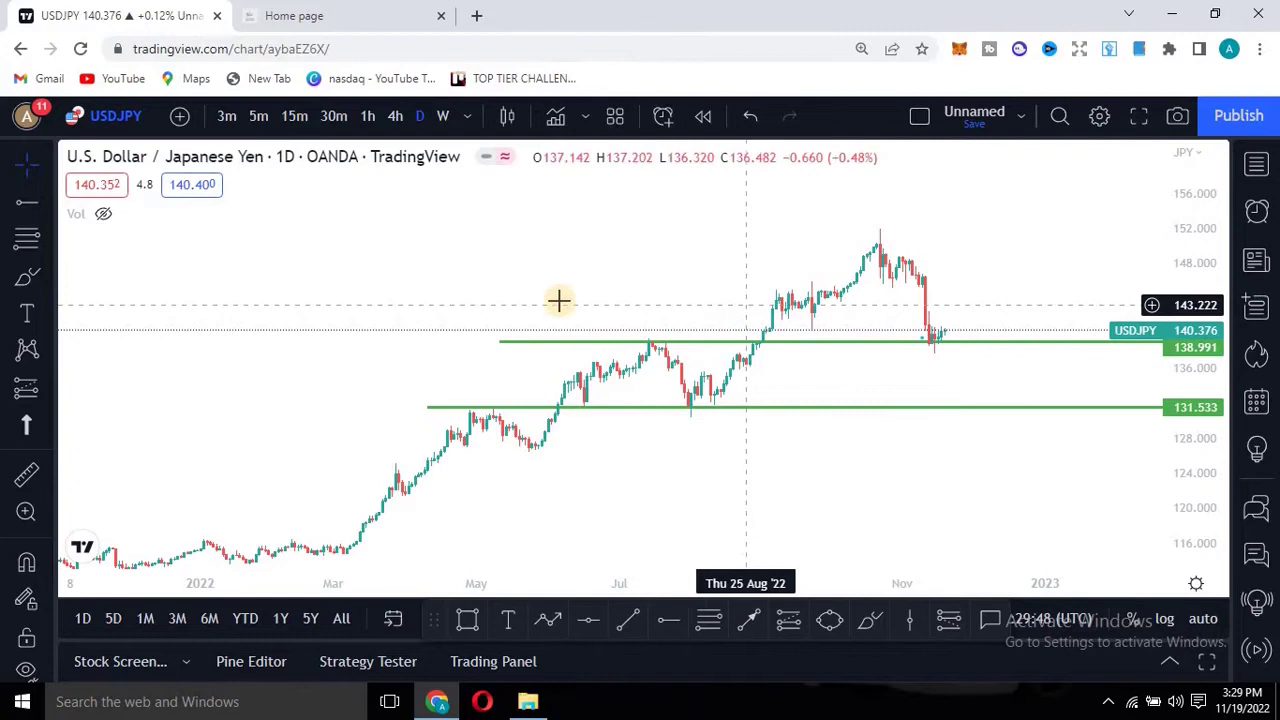
# Switch the USDJPY chart to the 4-hour timeframe
pyautogui.click(393, 118)
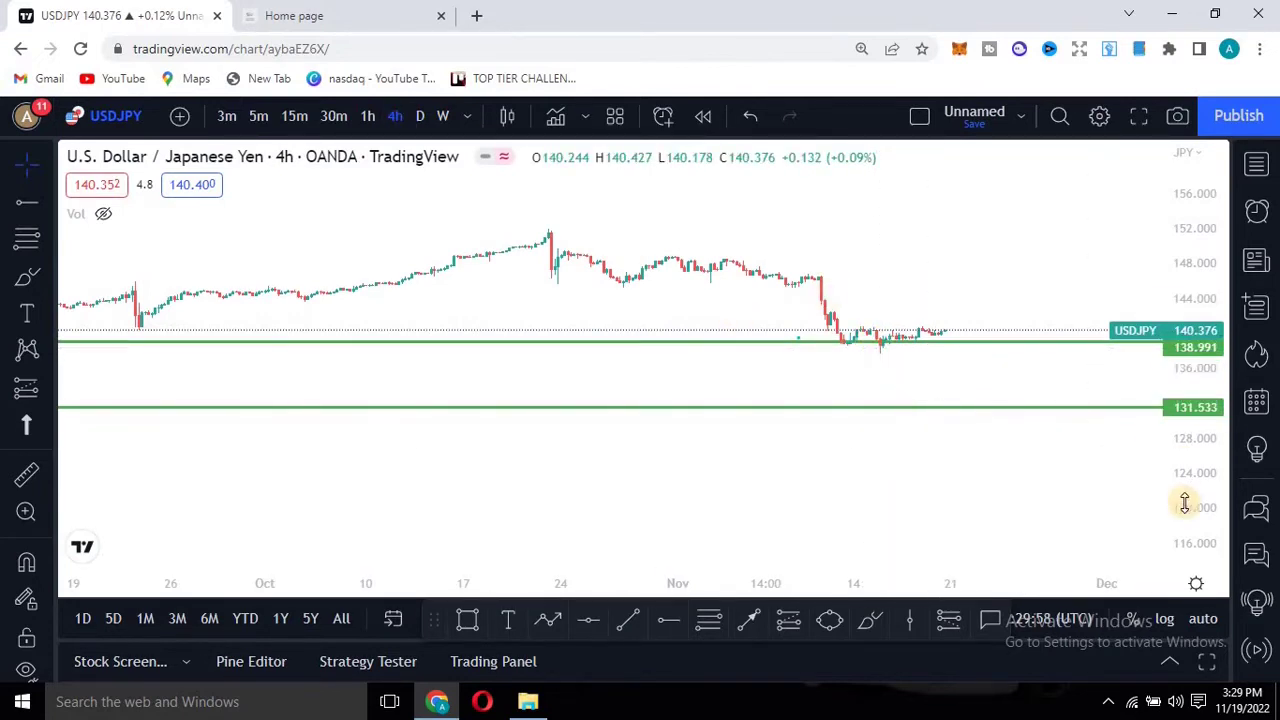
pyautogui.moveTo(1184, 481); pyautogui.dragTo(1184, 450)
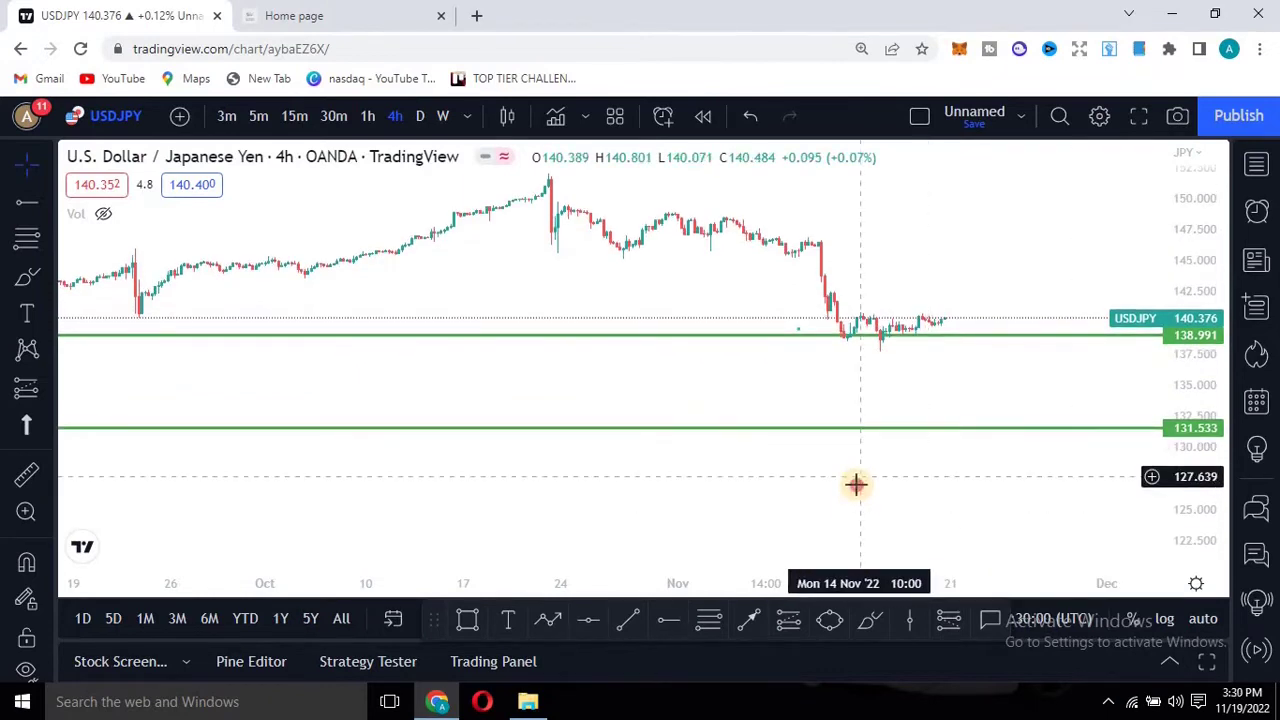
pyautogui.moveTo(854, 510); pyautogui.dragTo(851, 520)
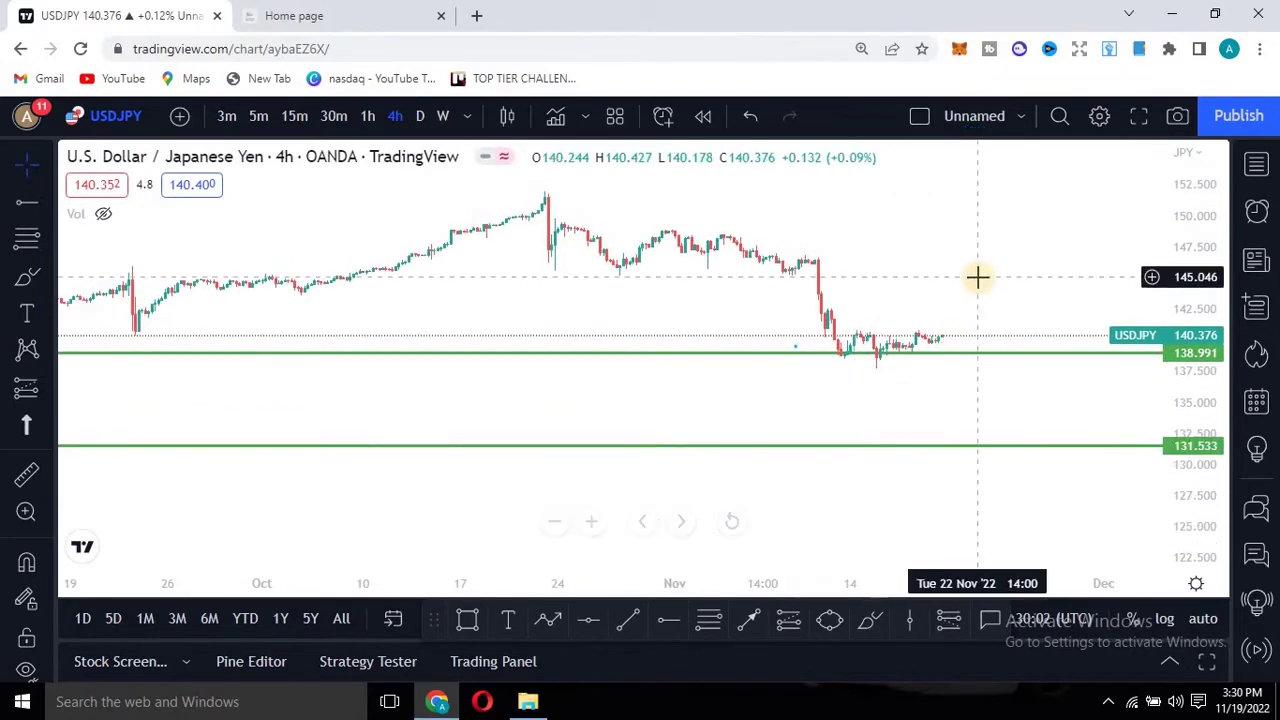
# Draw a descending trend line along the highs from about 152.01 on 21 Oct 2022 to about 142.15 on 28 Nov 2022
pyautogui.click(624, 622)
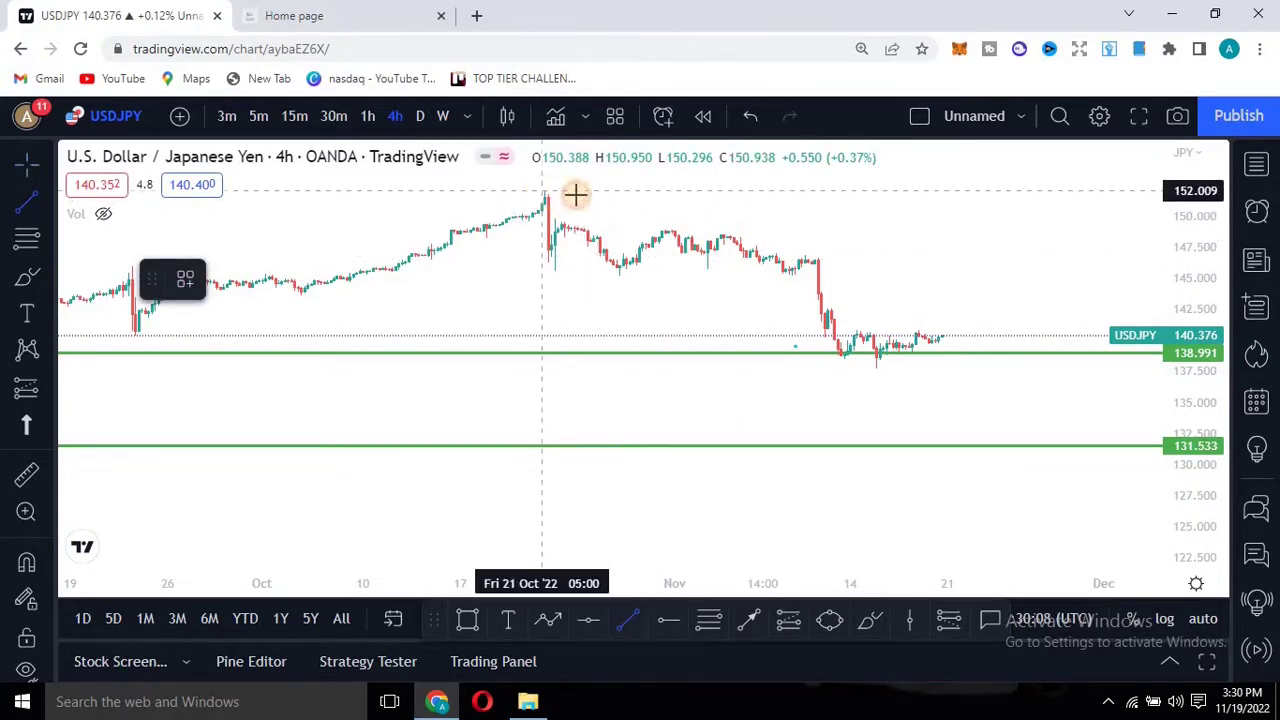
pyautogui.click(542, 191)
pyautogui.click(951, 296)
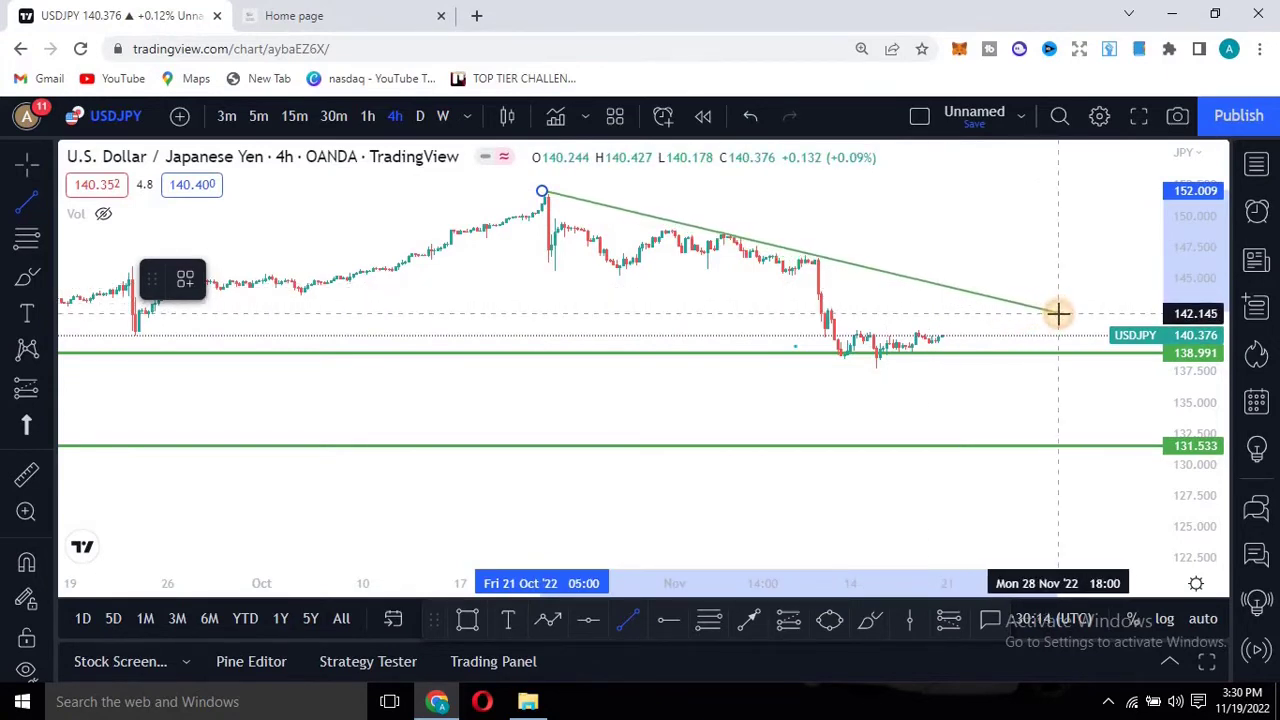
pyautogui.click(1058, 315)
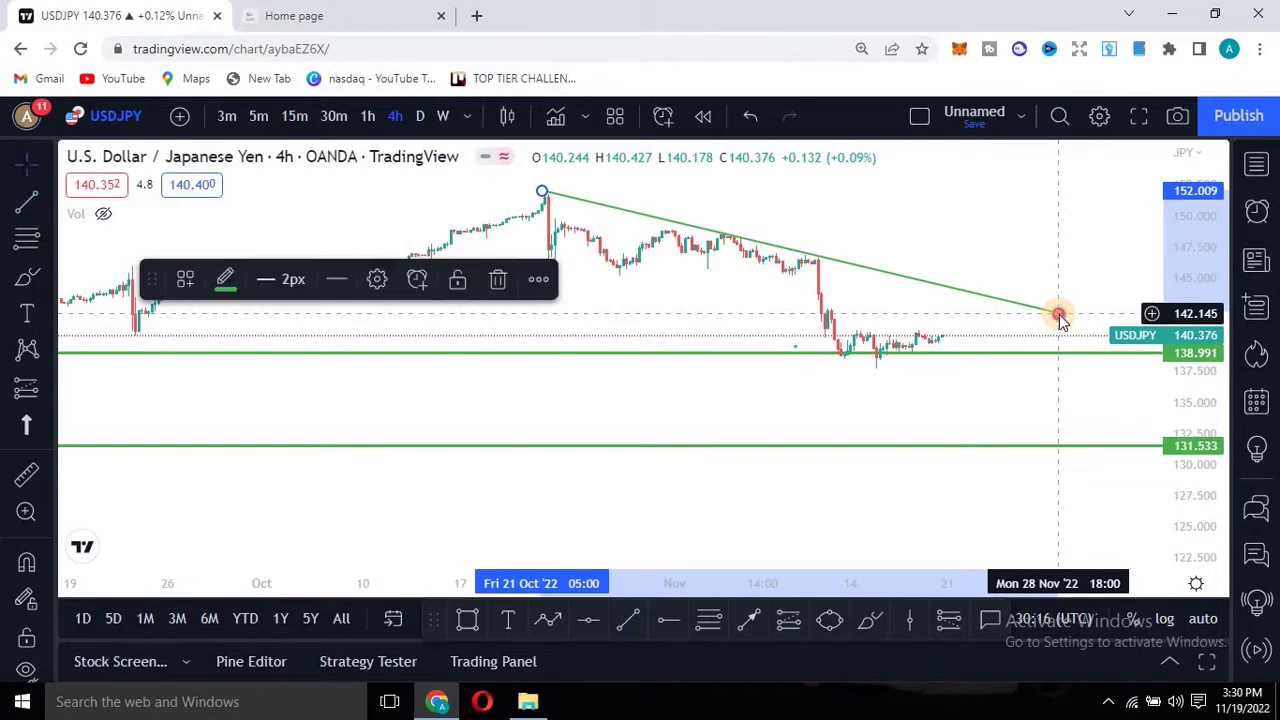
pyautogui.click(879, 214)
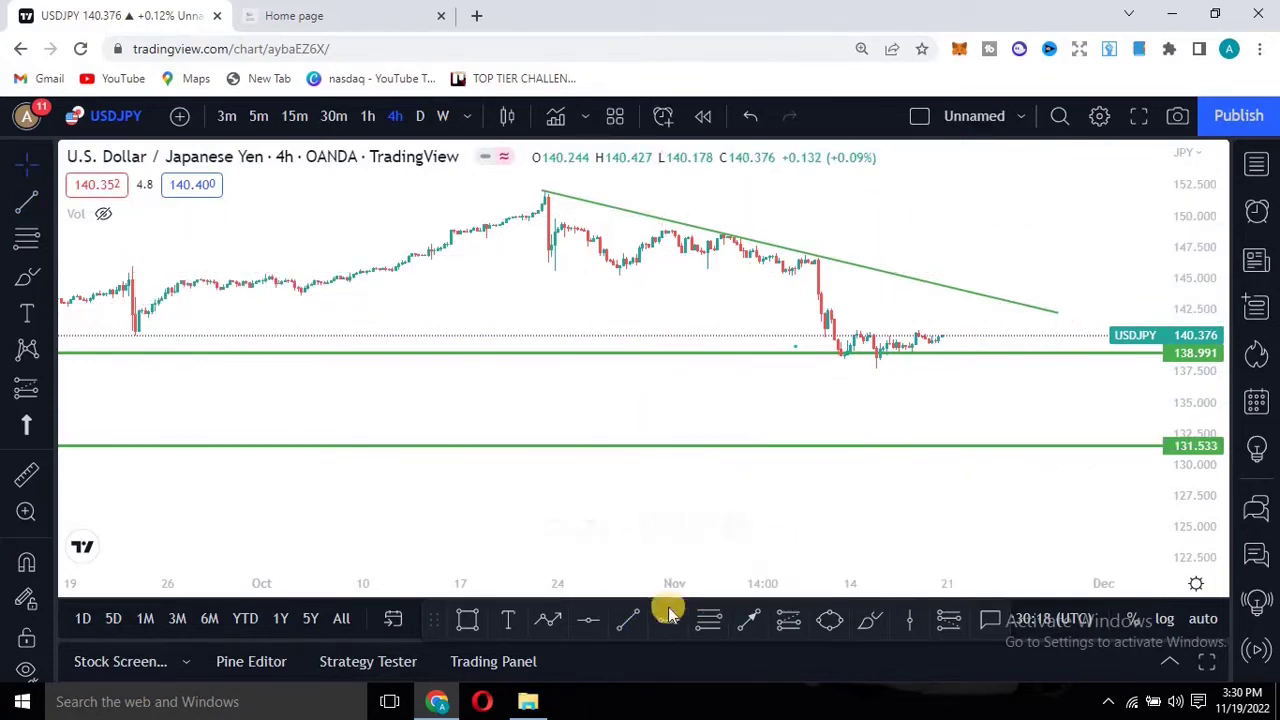
# Draw a descending trend line under the lows from about 146.87 on 20 Oct 2022 to about 136.34 on 18 Nov 2022
pyautogui.click(624, 620)
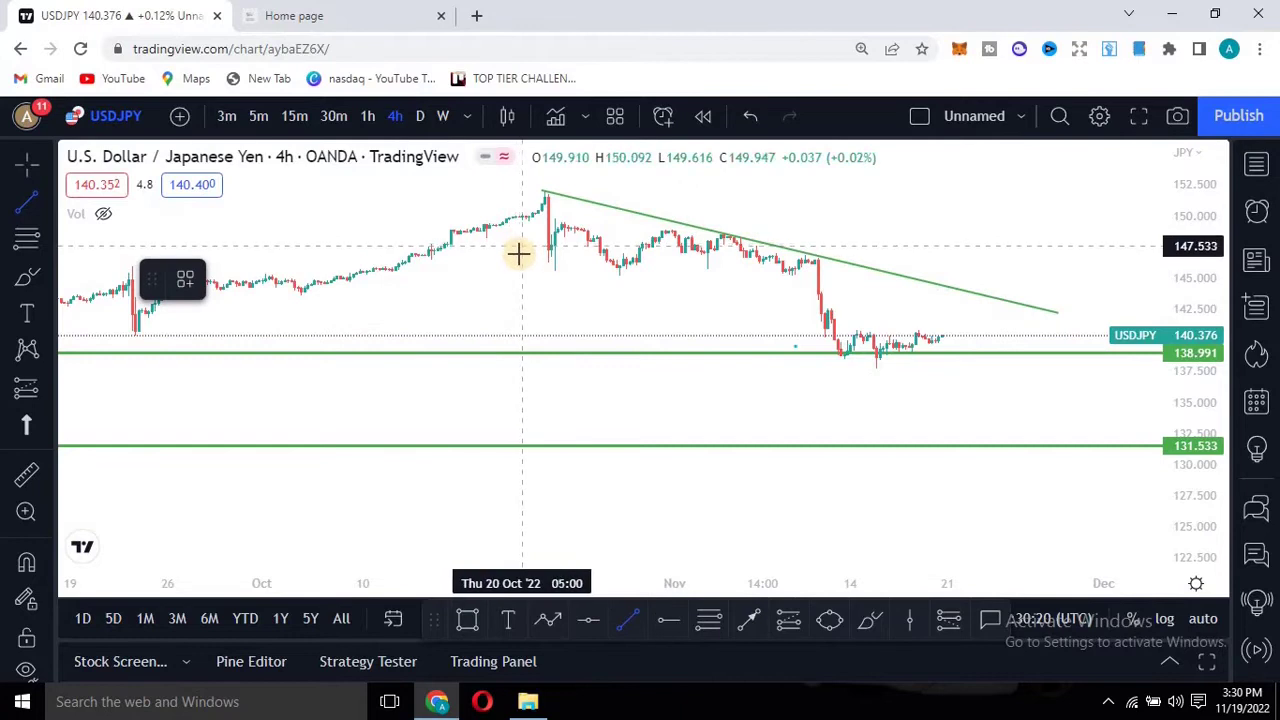
pyautogui.click(519, 255)
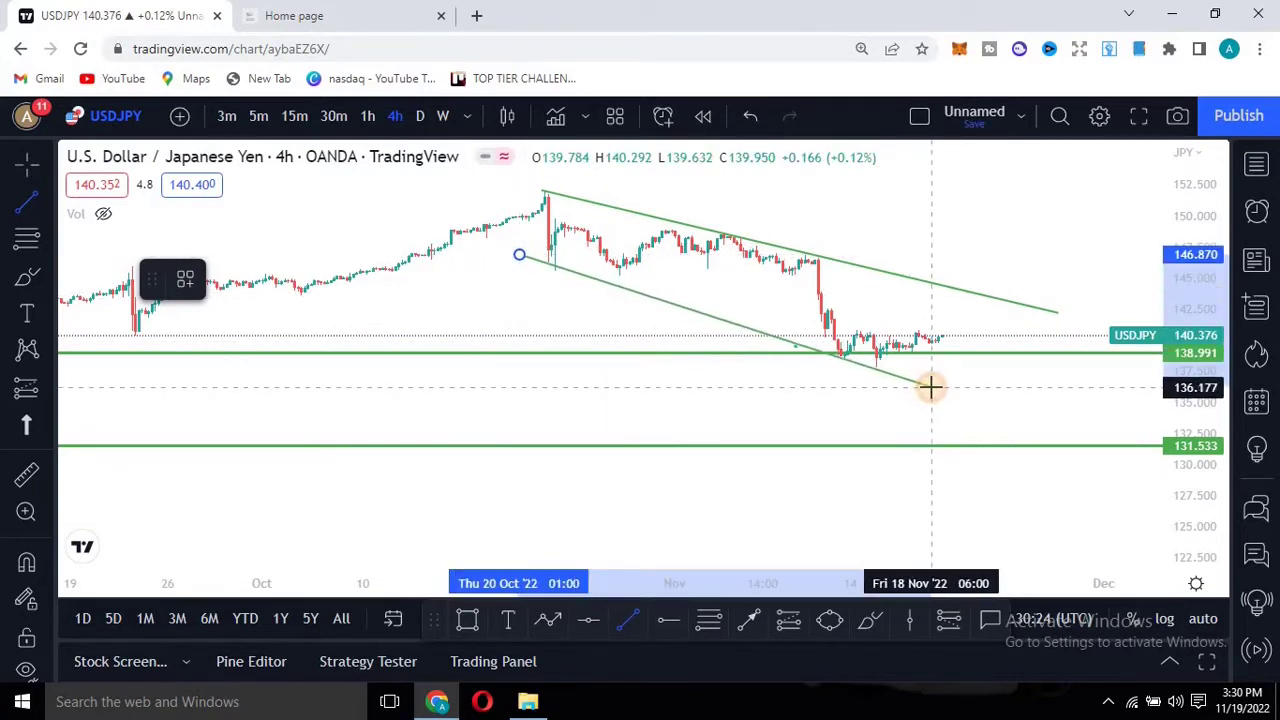
pyautogui.click(930, 385)
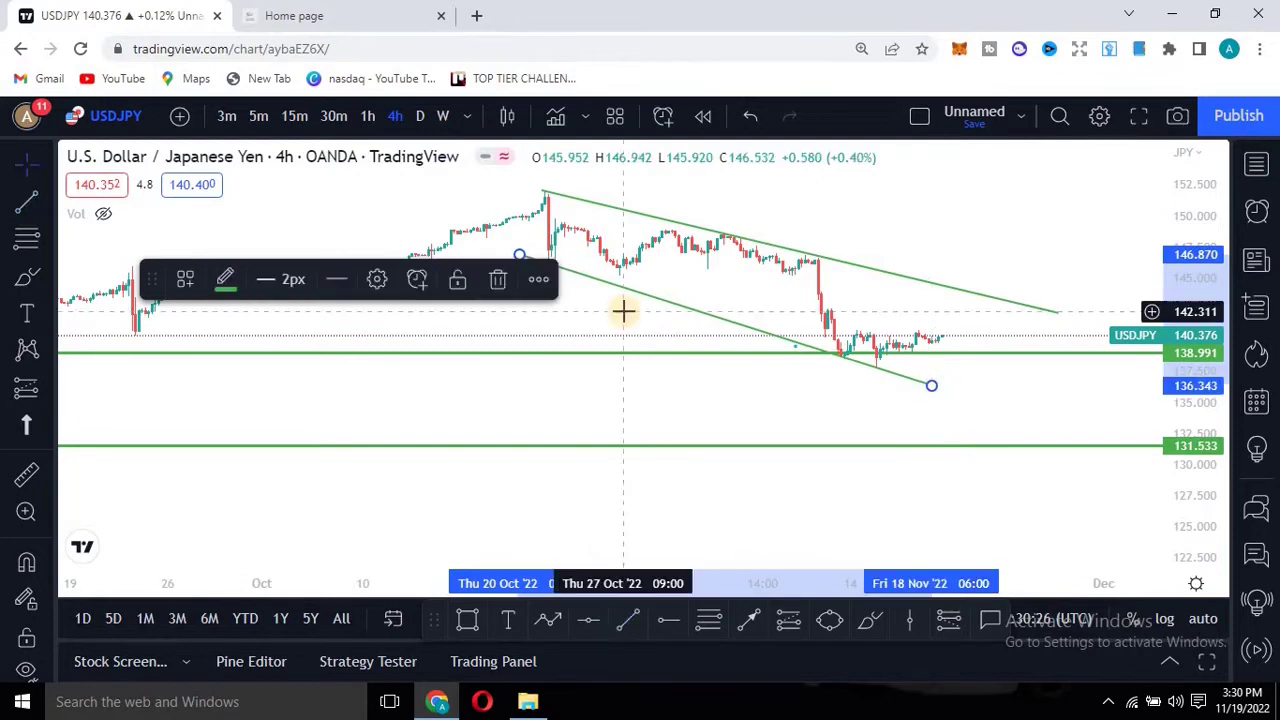
# Extend the start of the lower trend line back to about 147.12 on 18 Oct 2022
pyautogui.click(543, 270)
pyautogui.click(506, 255)
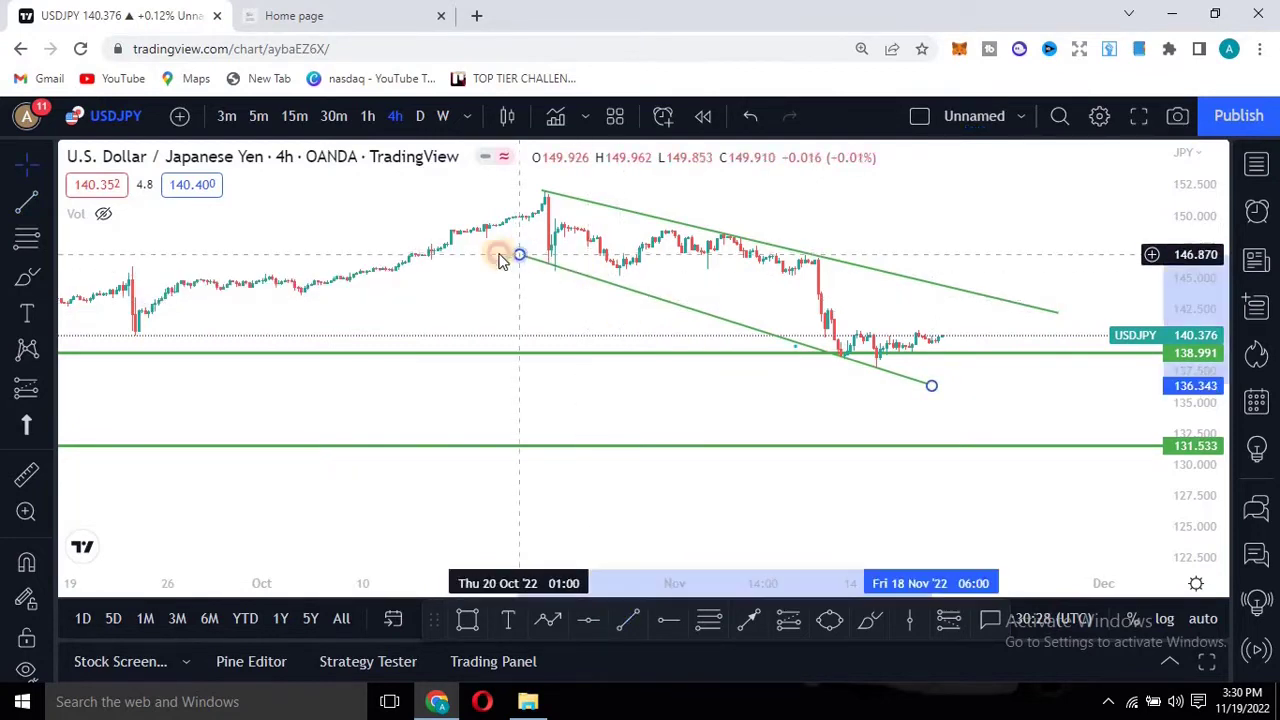
pyautogui.moveTo(497, 257); pyautogui.dragTo(490, 257)
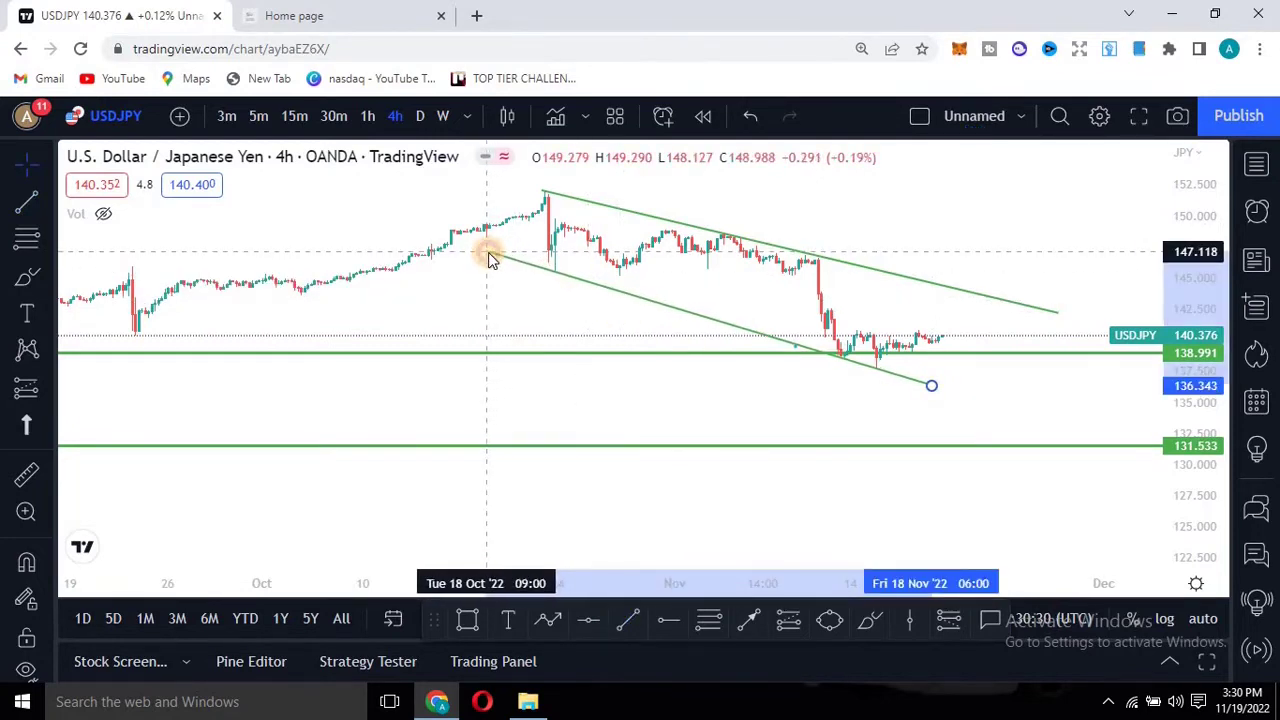
pyautogui.click(971, 234)
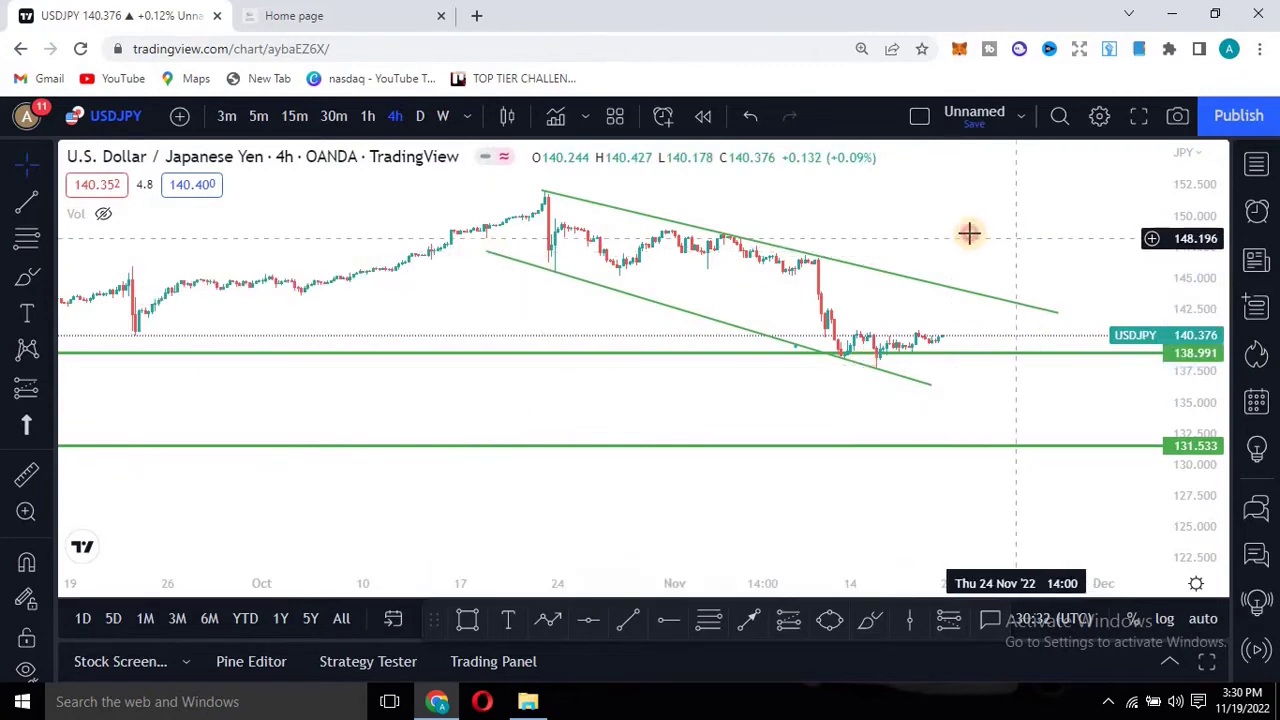
# Delete the lower horizontal ray at 131.533
pyautogui.moveTo(960, 252); pyautogui.dragTo(938, 281)
pyautogui.moveTo(1186, 458); pyautogui.dragTo(1051, 305)
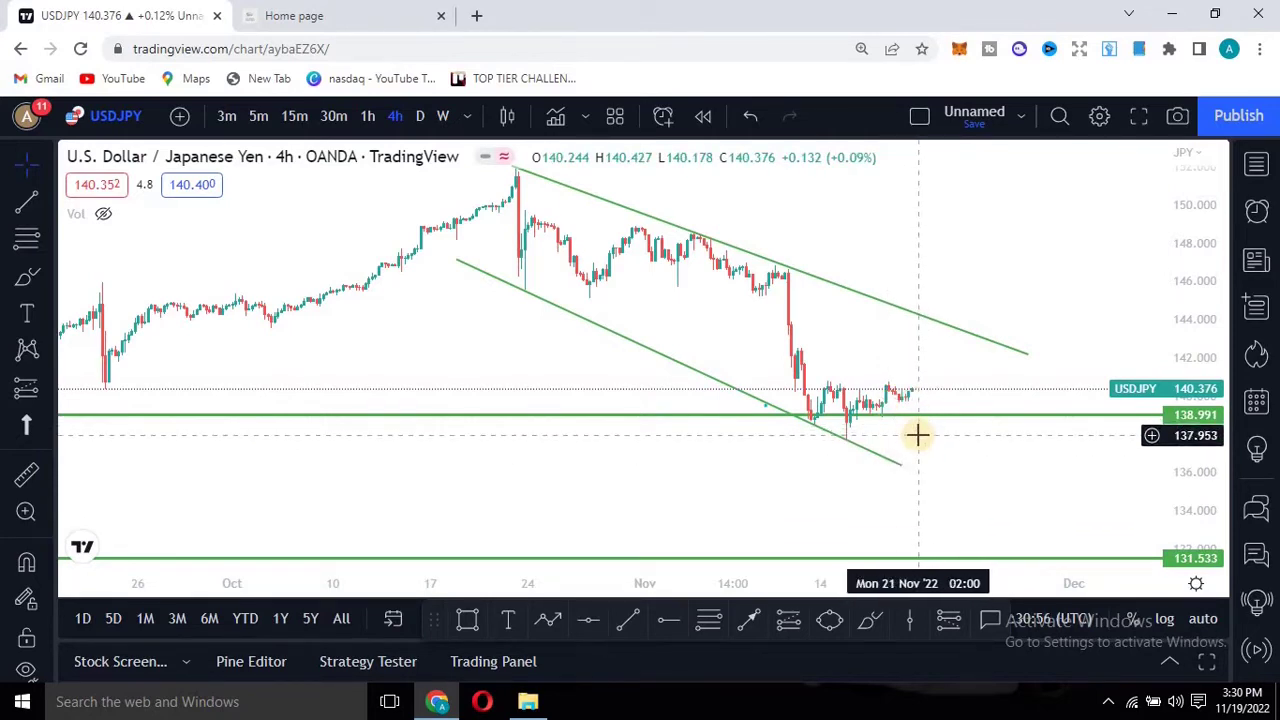
pyautogui.moveTo(946, 244); pyautogui.dragTo(916, 175)
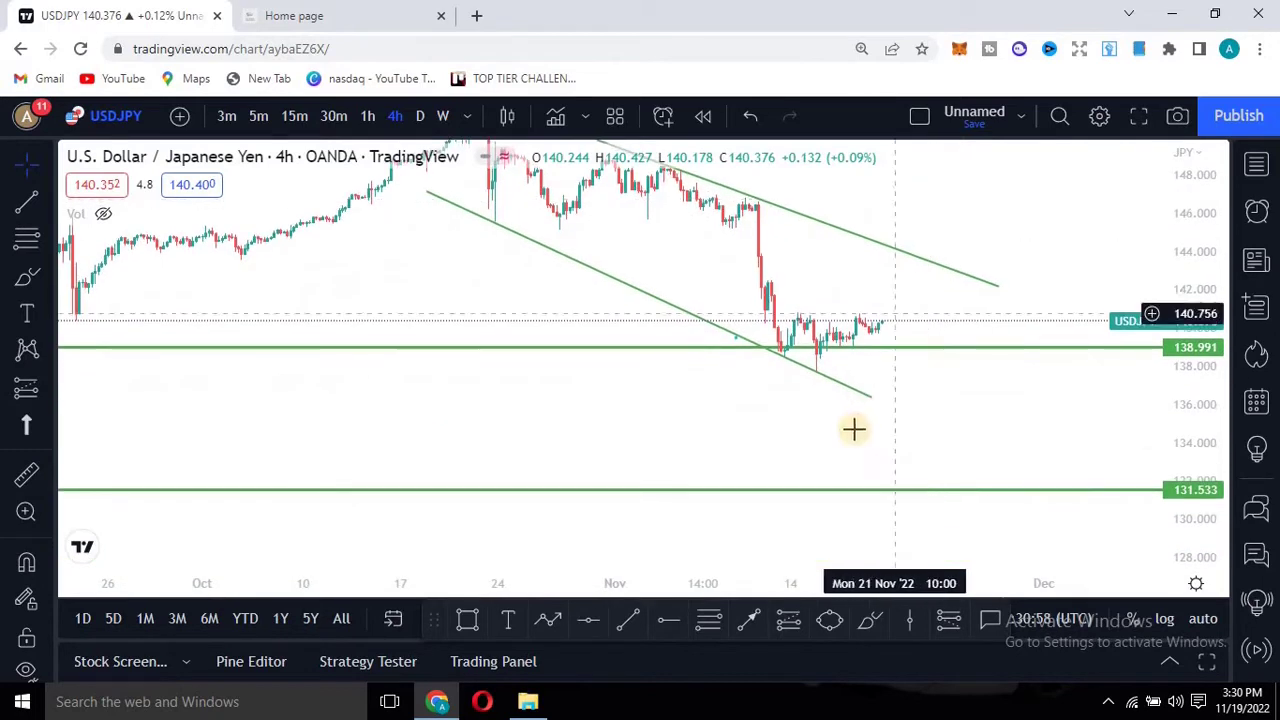
pyautogui.click(874, 490)
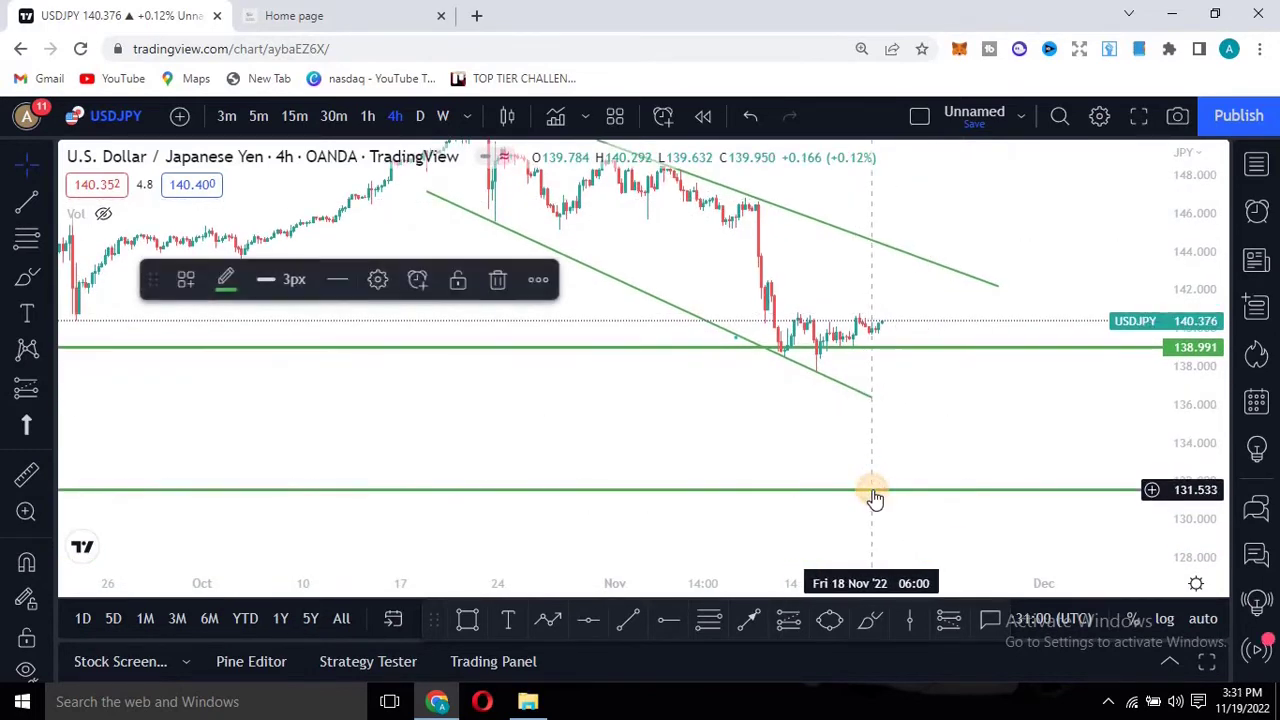
pyautogui.click(495, 285)
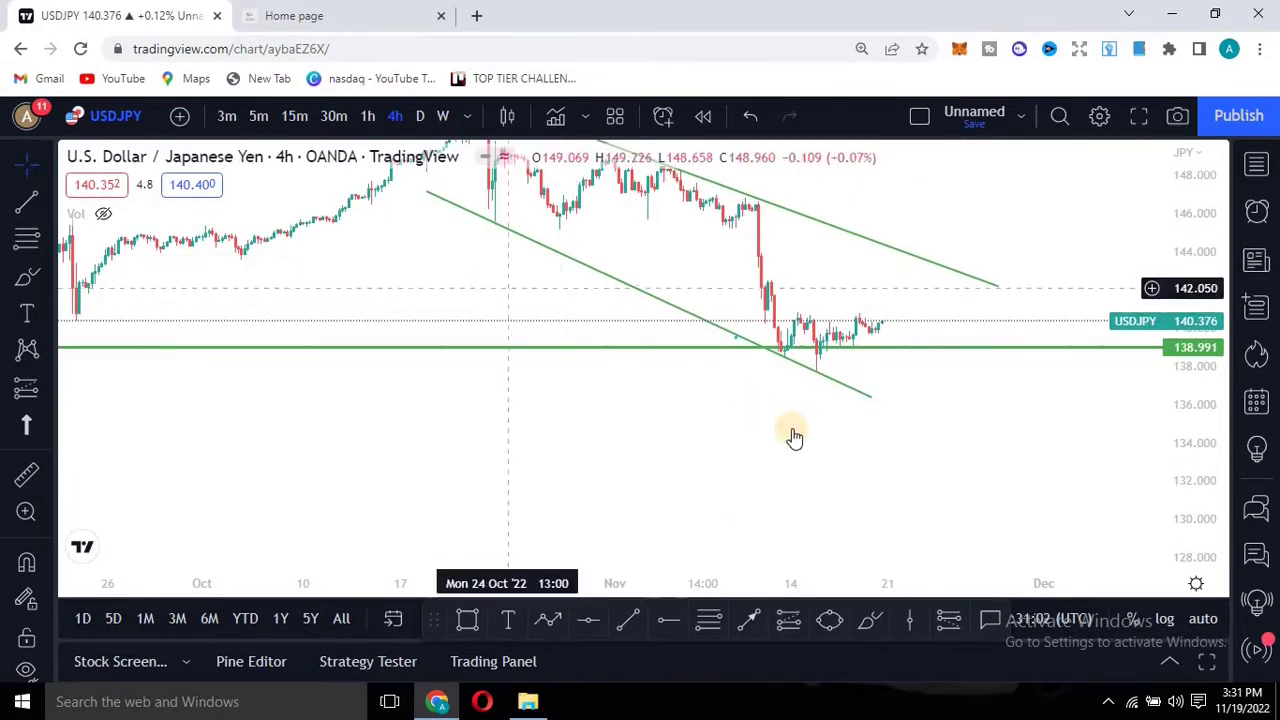
pyautogui.moveTo(691, 436); pyautogui.dragTo(684, 455)
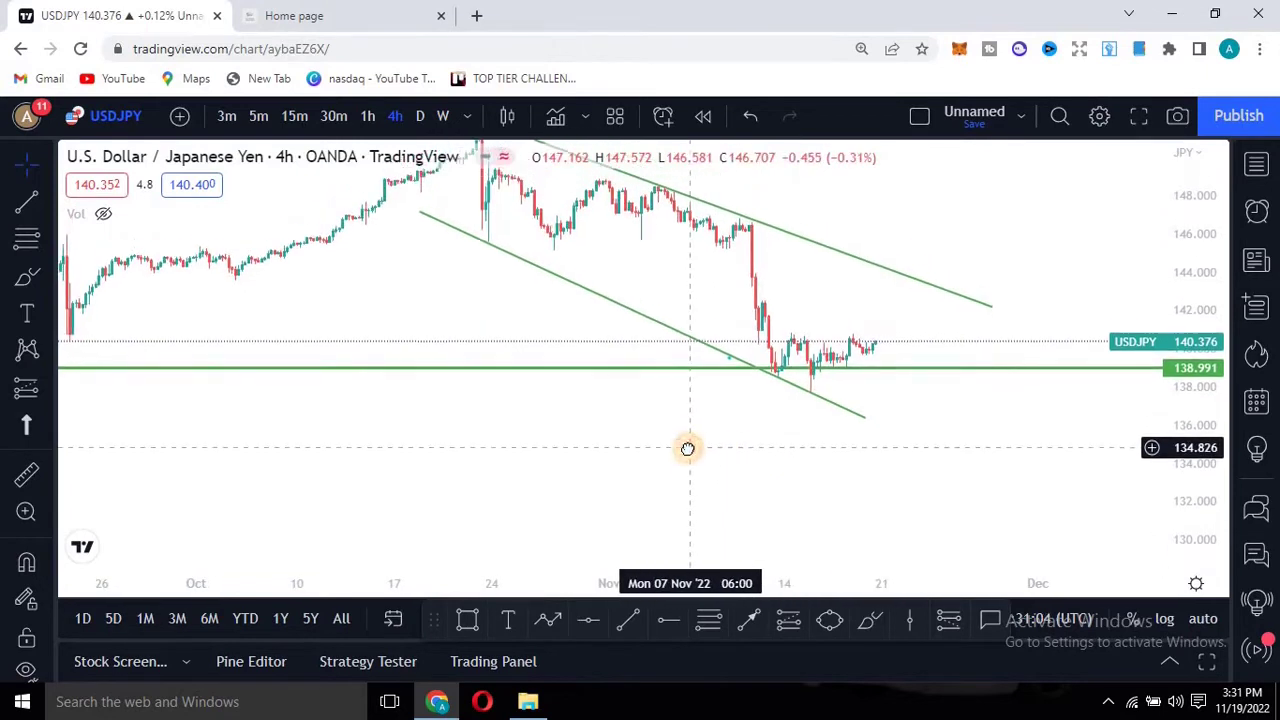
pyautogui.click(820, 398)
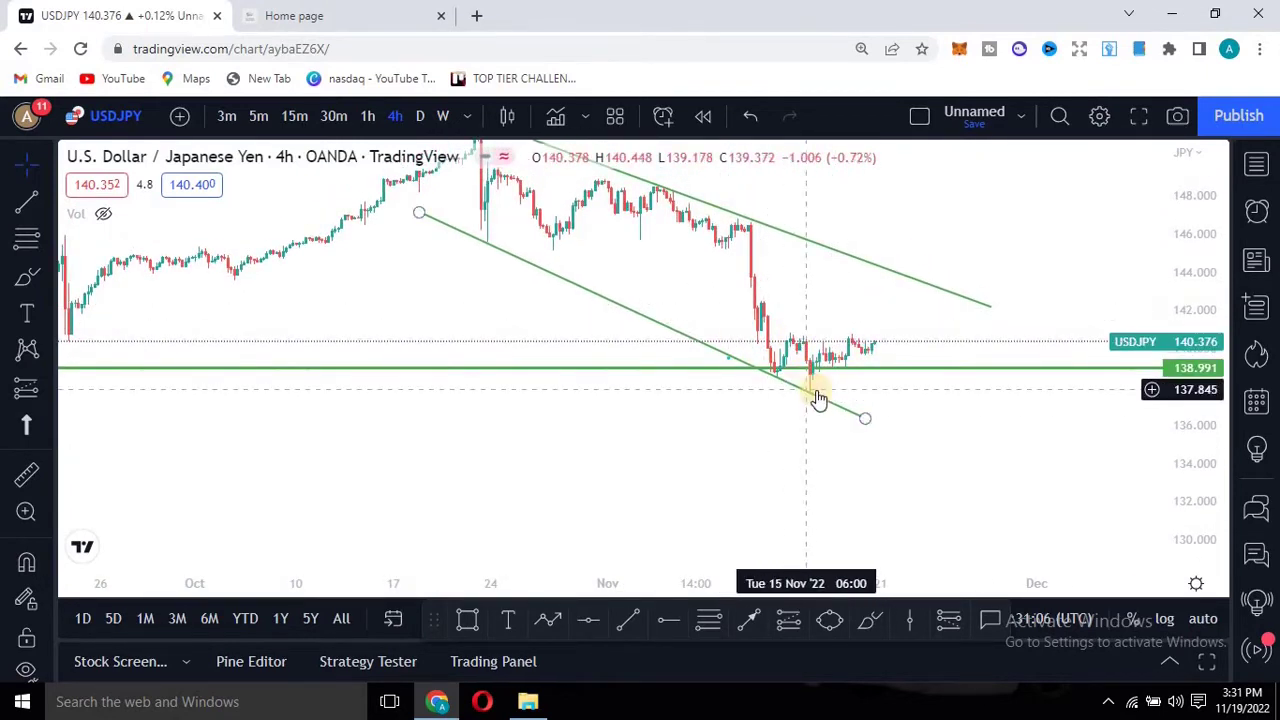
pyautogui.click(600, 414)
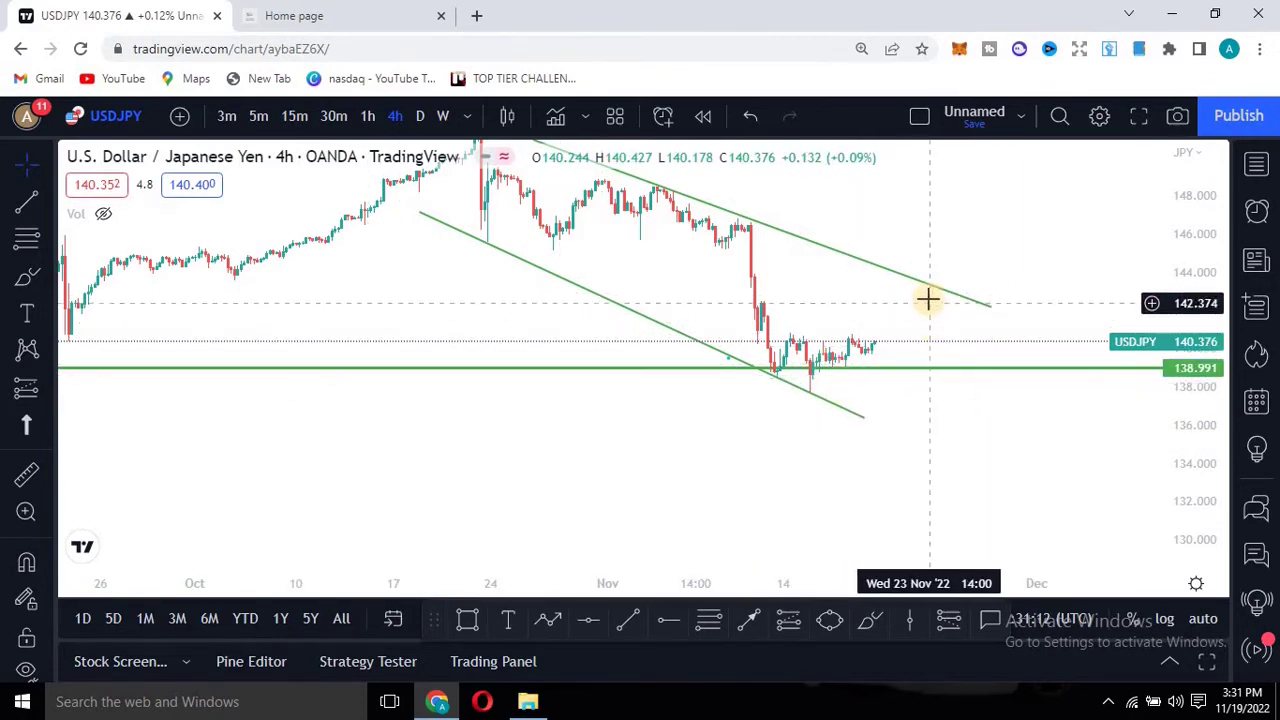
pyautogui.click(860, 409)
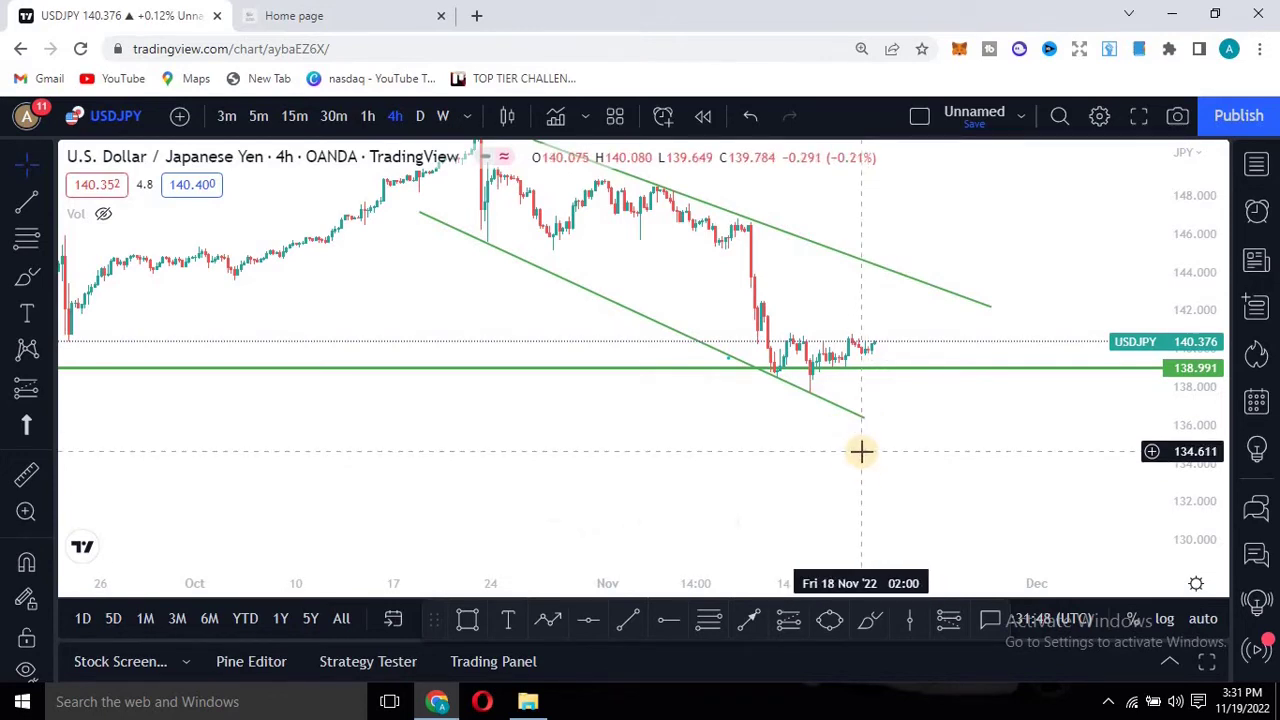
# Switch the USDJPY chart to the 1-hour timeframe
pyautogui.click(368, 117)
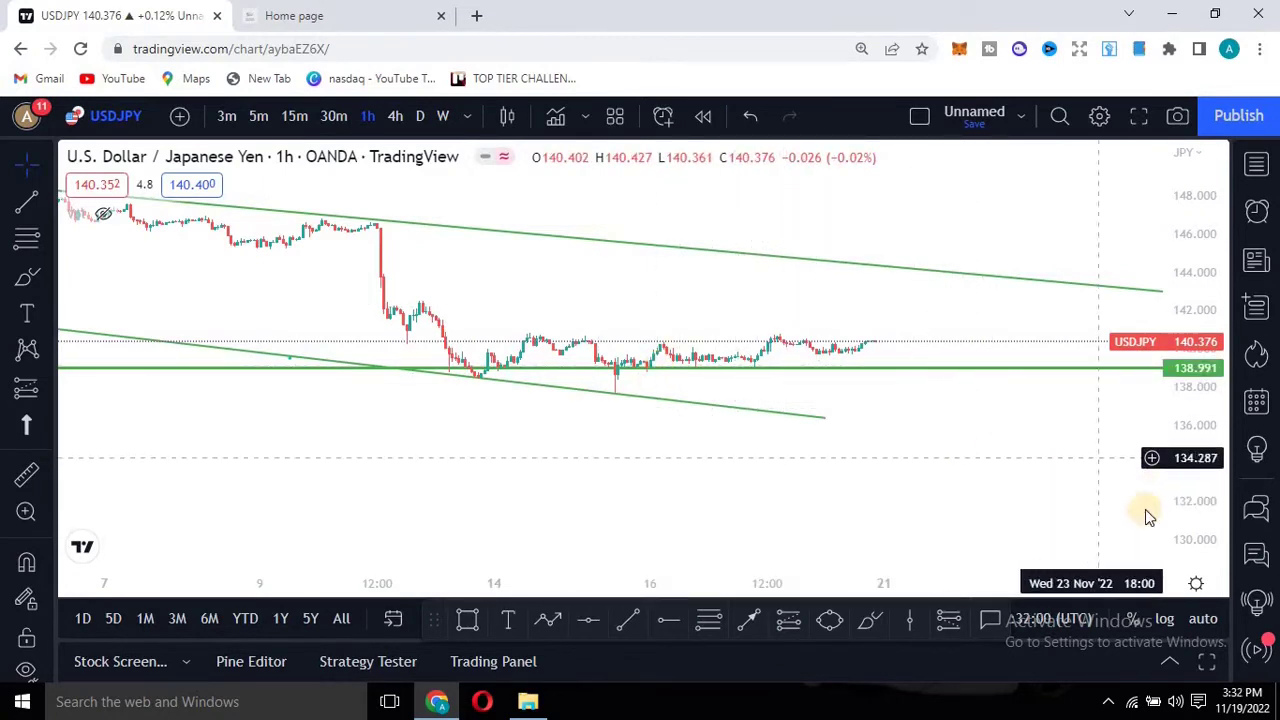
pyautogui.moveTo(1195, 500); pyautogui.dragTo(1155, 305)
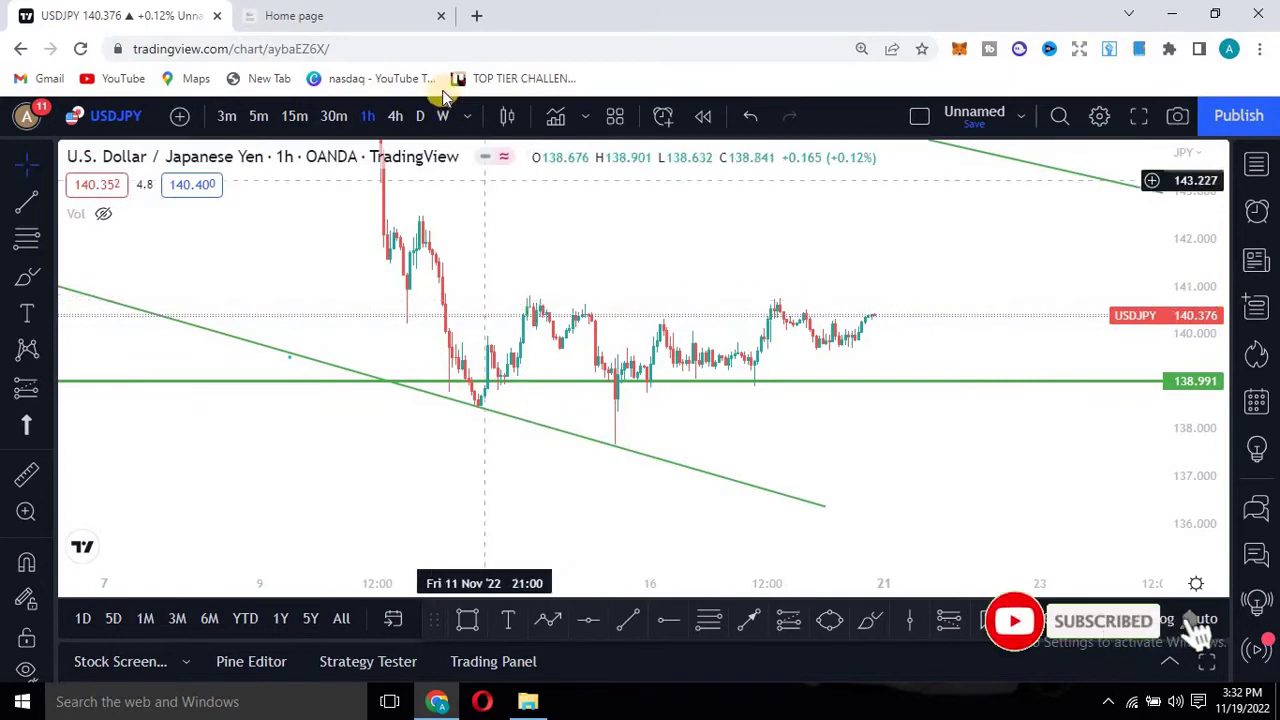
# Switch the chart to the 4-hour timeframe and draw a horizontal line at 140.669 near the late-September 2022 low
pyautogui.click(398, 118)
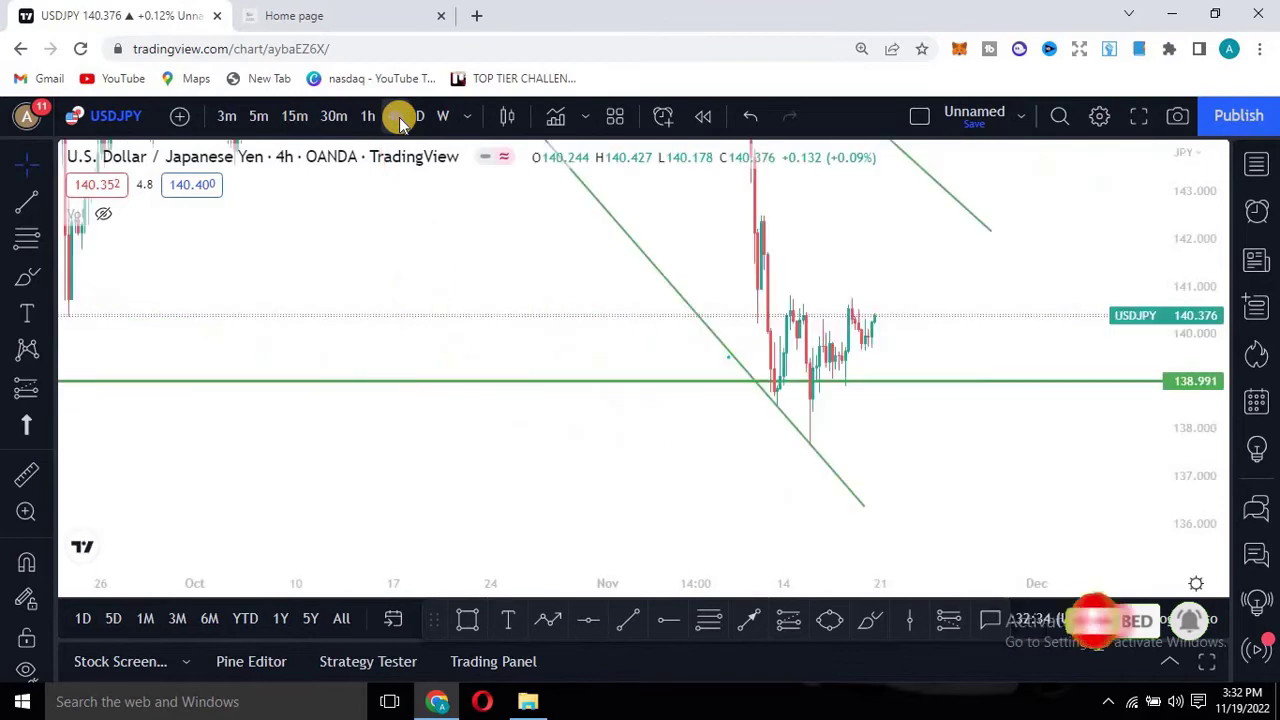
pyautogui.moveTo(1192, 225); pyautogui.dragTo(1194, 320)
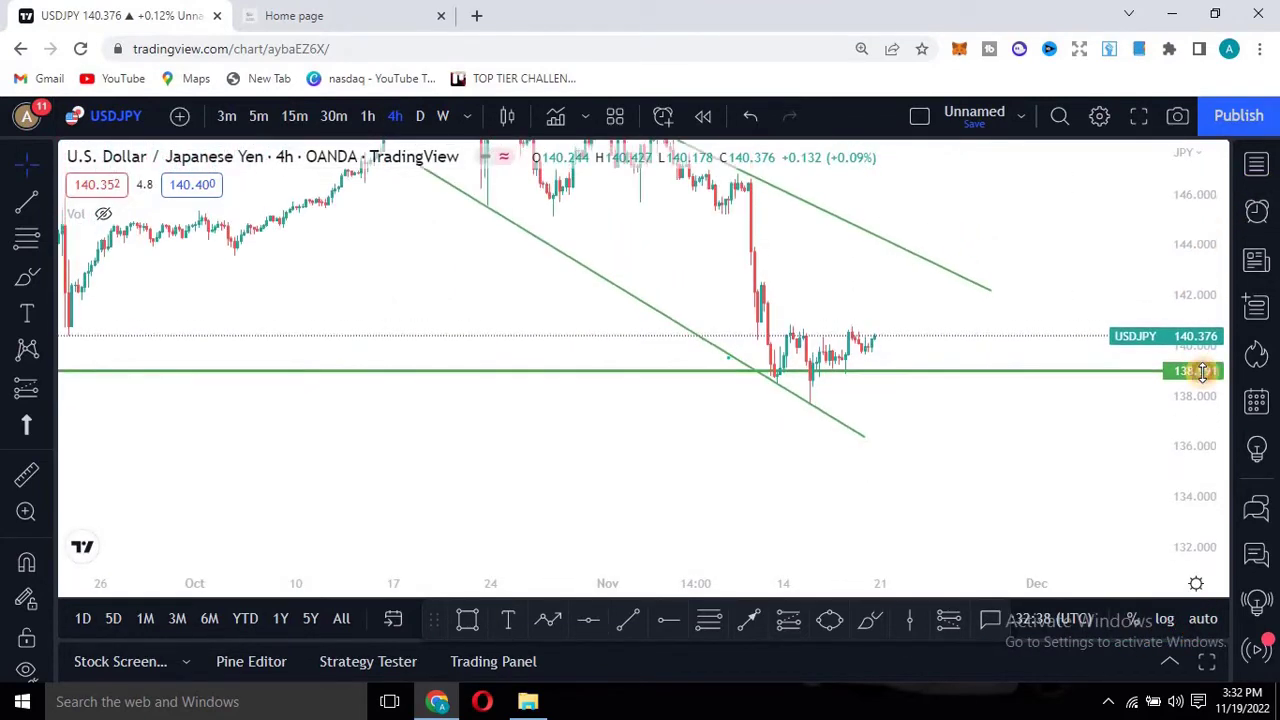
pyautogui.moveTo(609, 463); pyautogui.dragTo(788, 505)
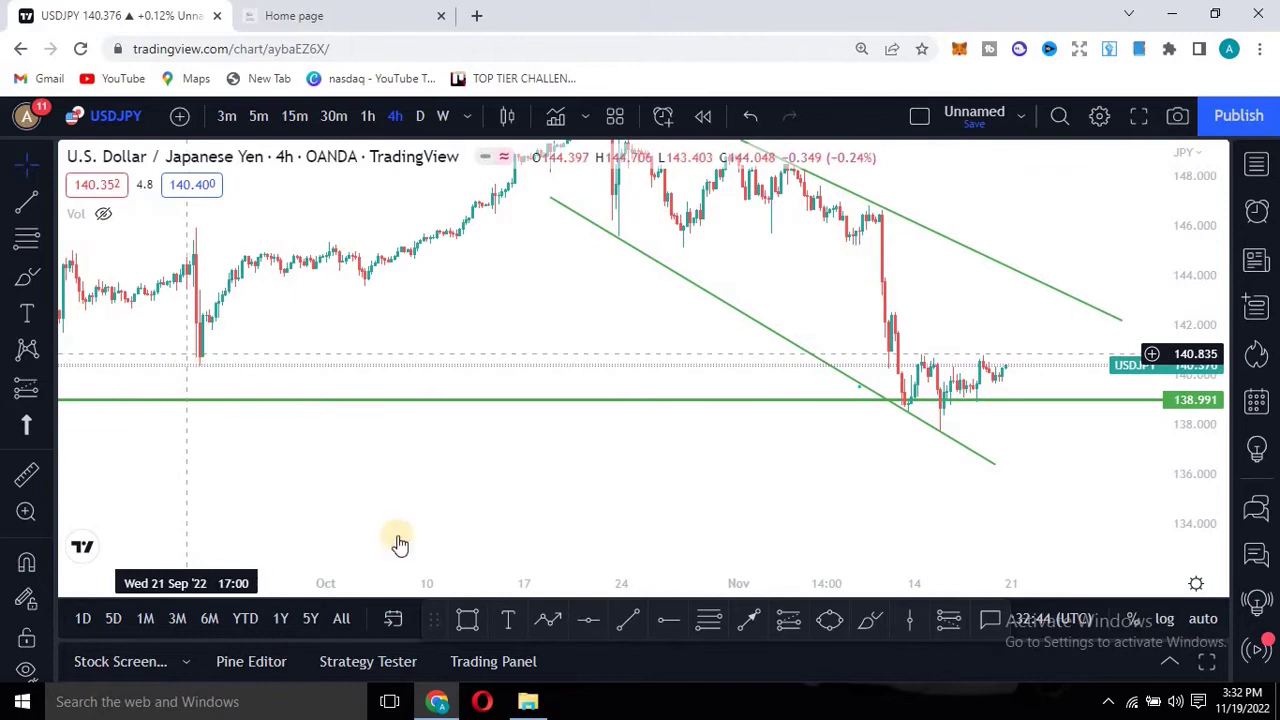
pyautogui.click(588, 620)
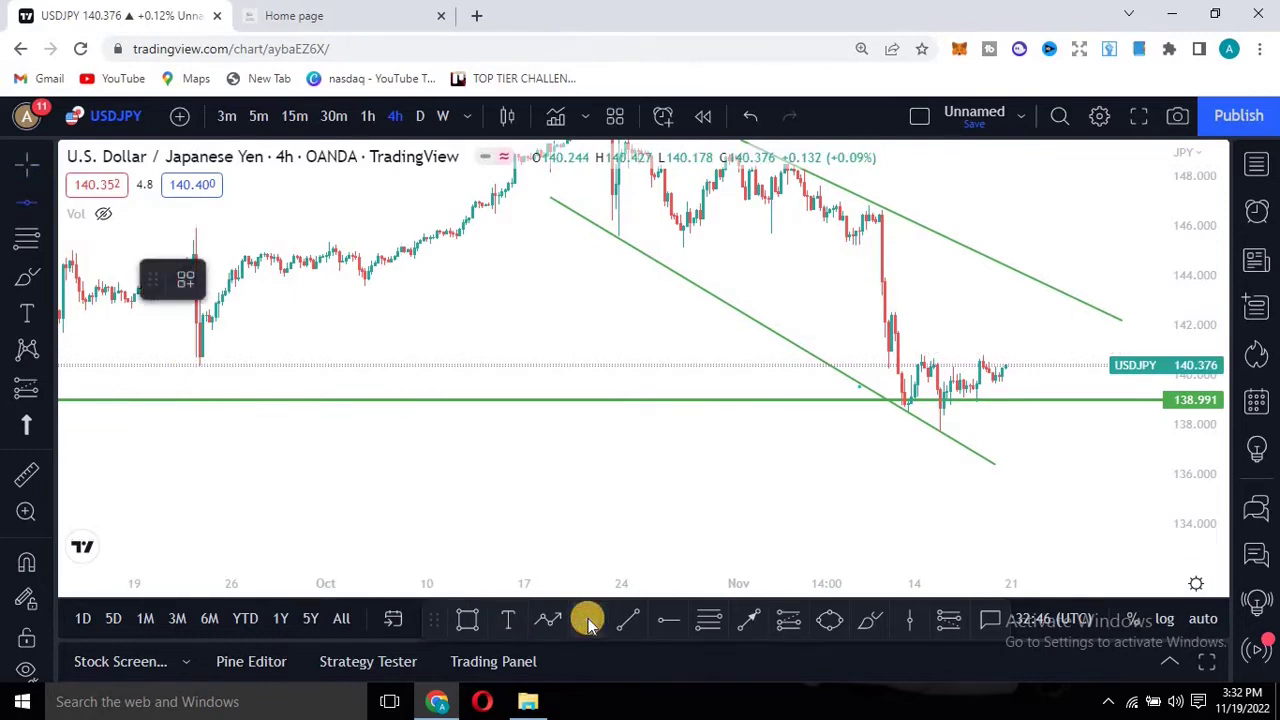
pyautogui.click(176, 359)
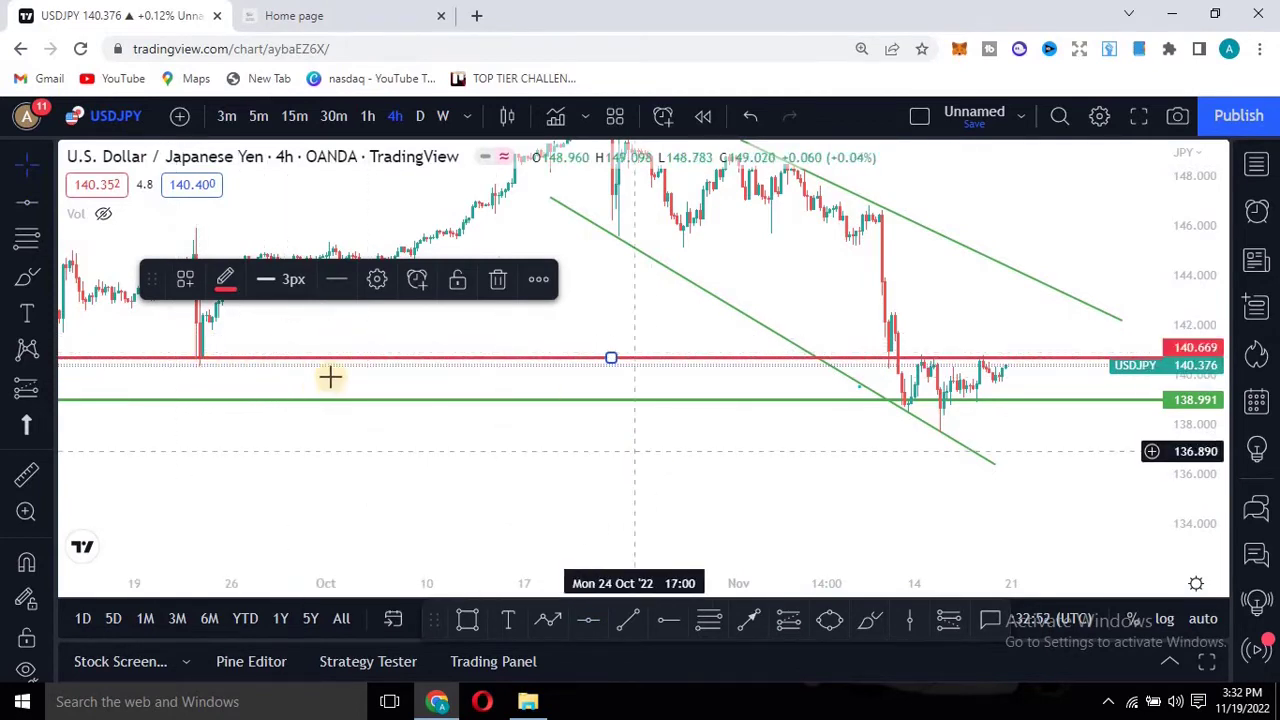
# Return the USDJPY chart to the 1-hour timeframe with the price range around the two horizontal levels enlarged
pyautogui.moveTo(320, 445); pyautogui.dragTo(474, 443)
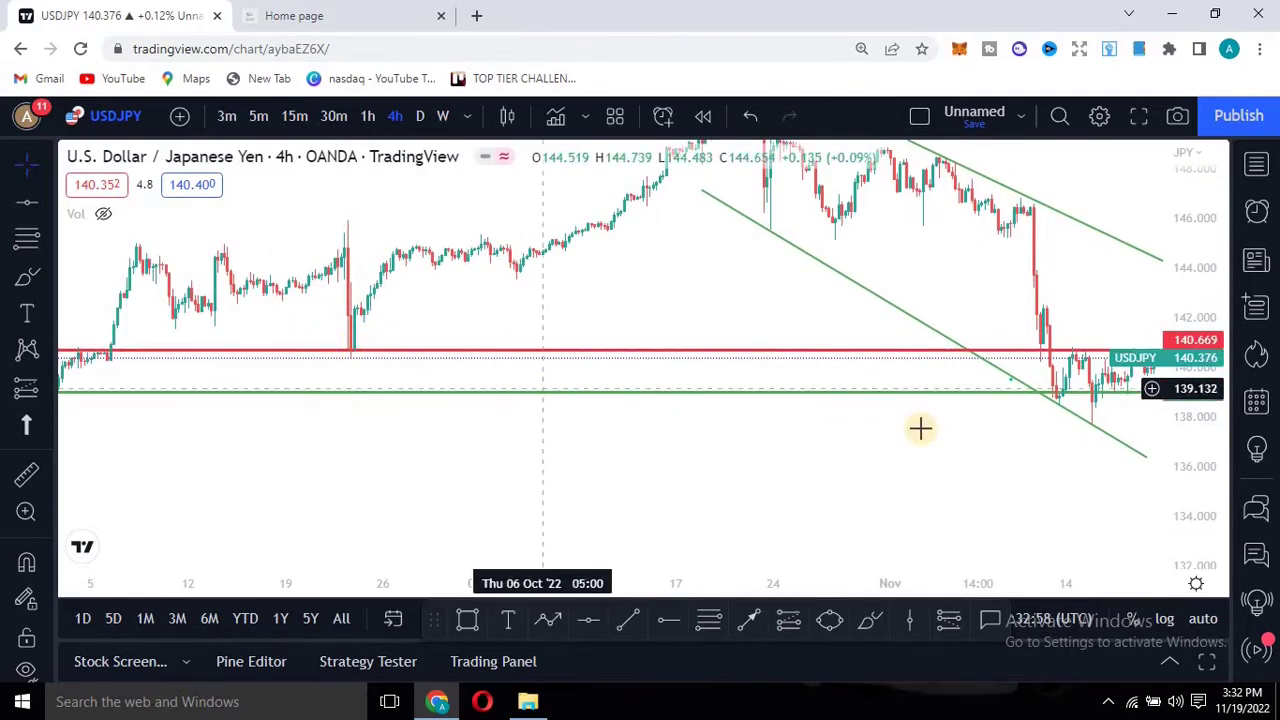
pyautogui.moveTo(830, 500); pyautogui.dragTo(540, 468)
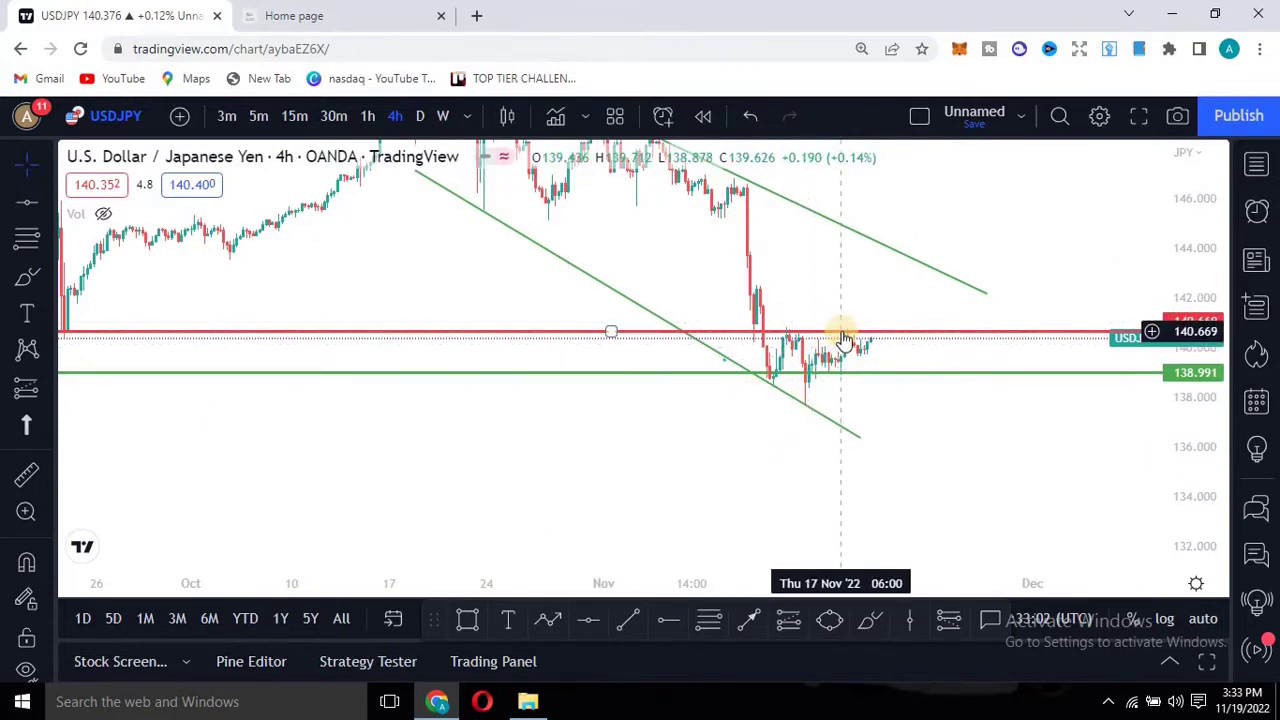
pyautogui.click(368, 118)
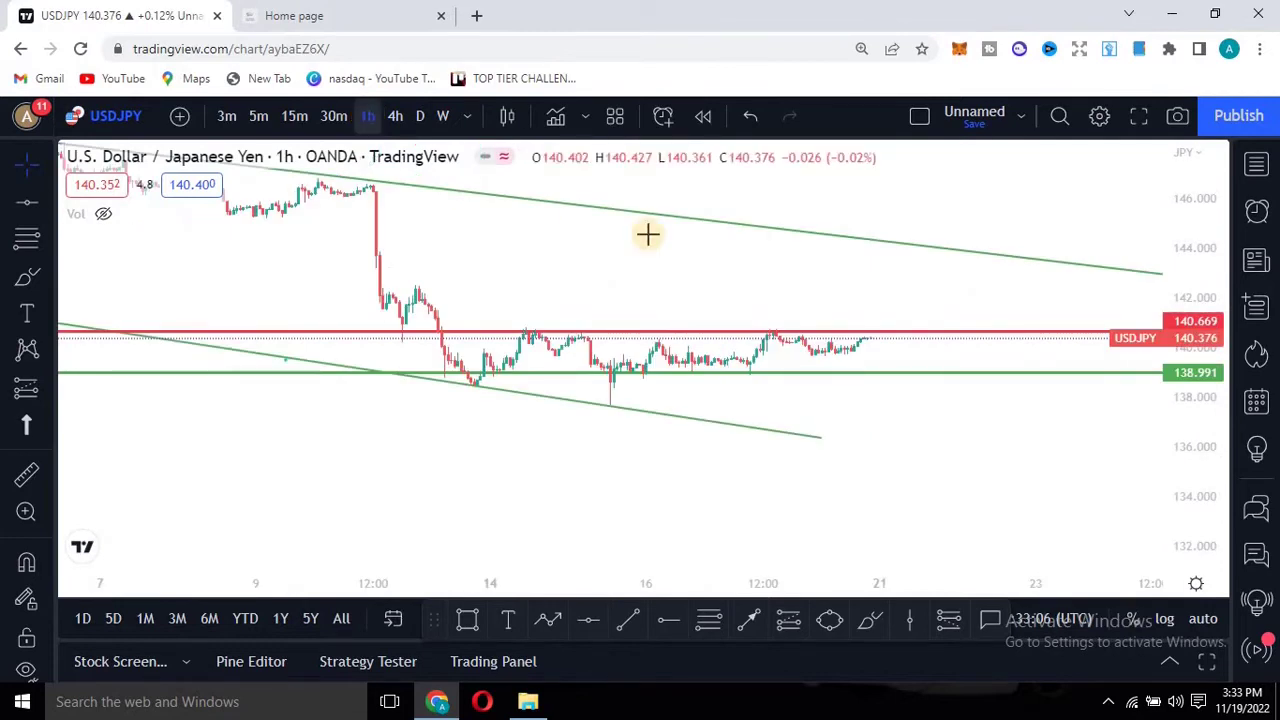
pyautogui.moveTo(1190, 480); pyautogui.dragTo(1188, 350)
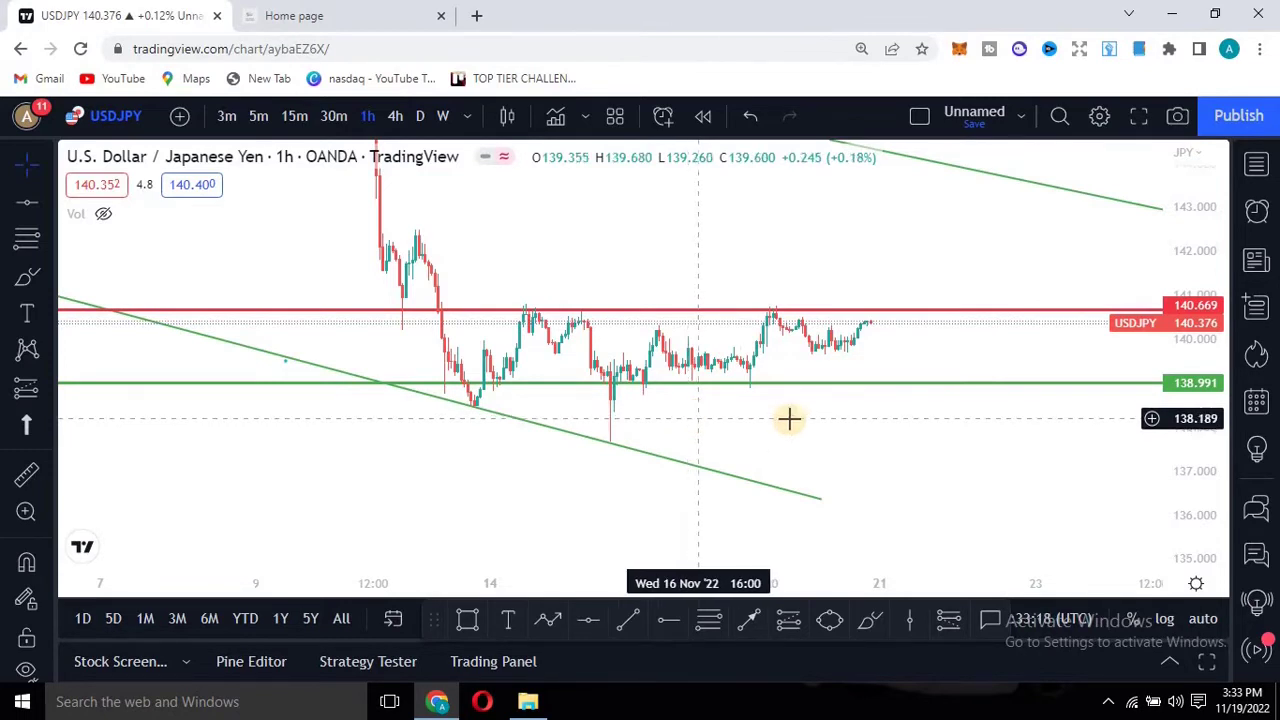
pyautogui.click(600, 430)
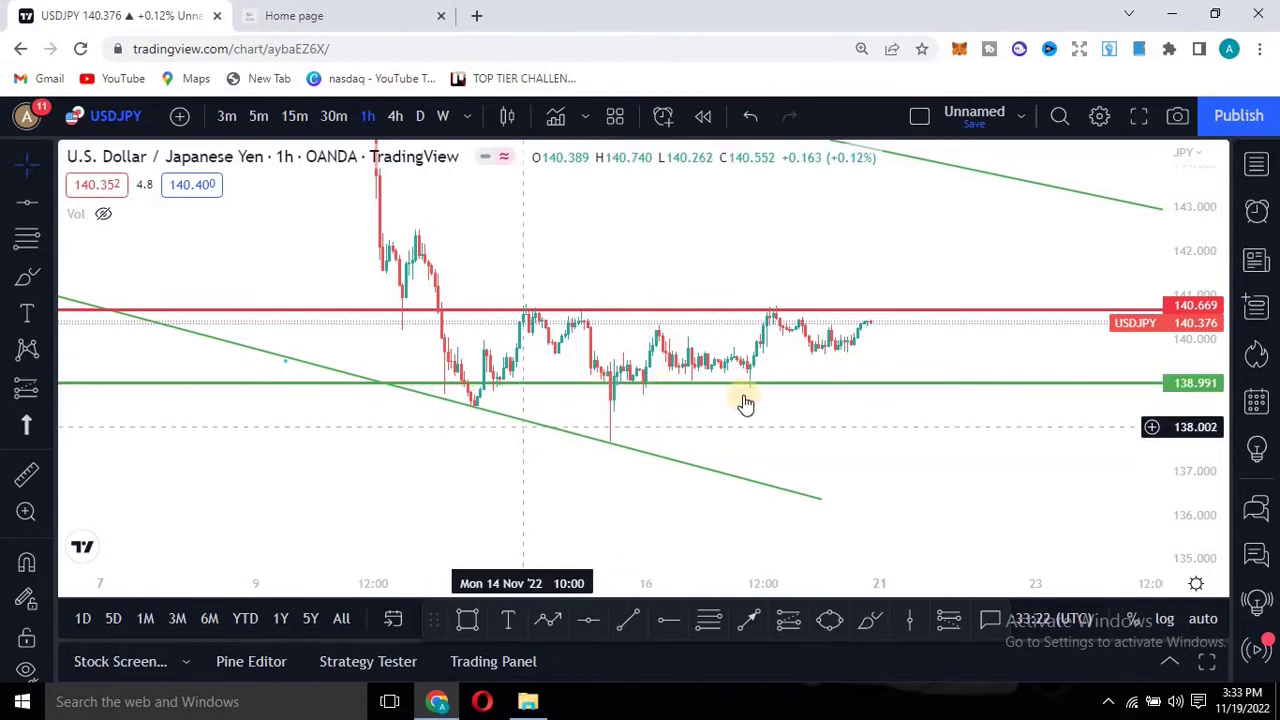
# Delete the green horizontal line at 138.991
pyautogui.click(693, 386)
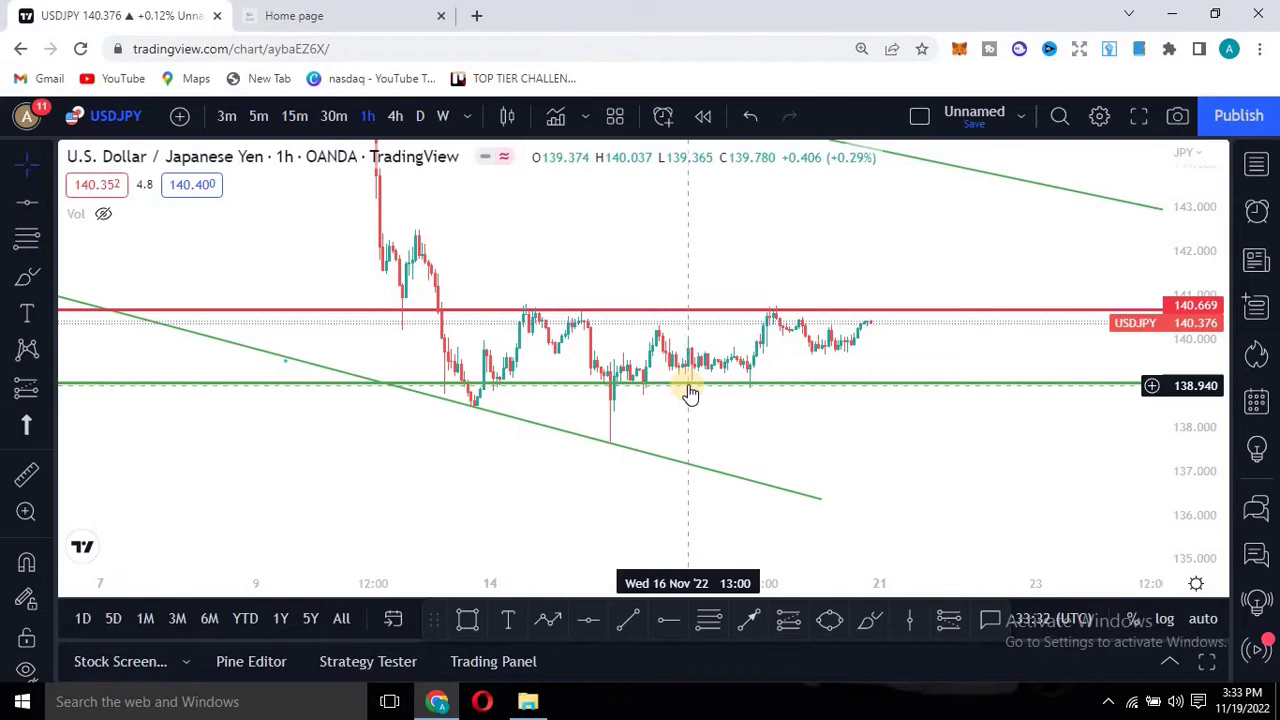
pyautogui.click(689, 388)
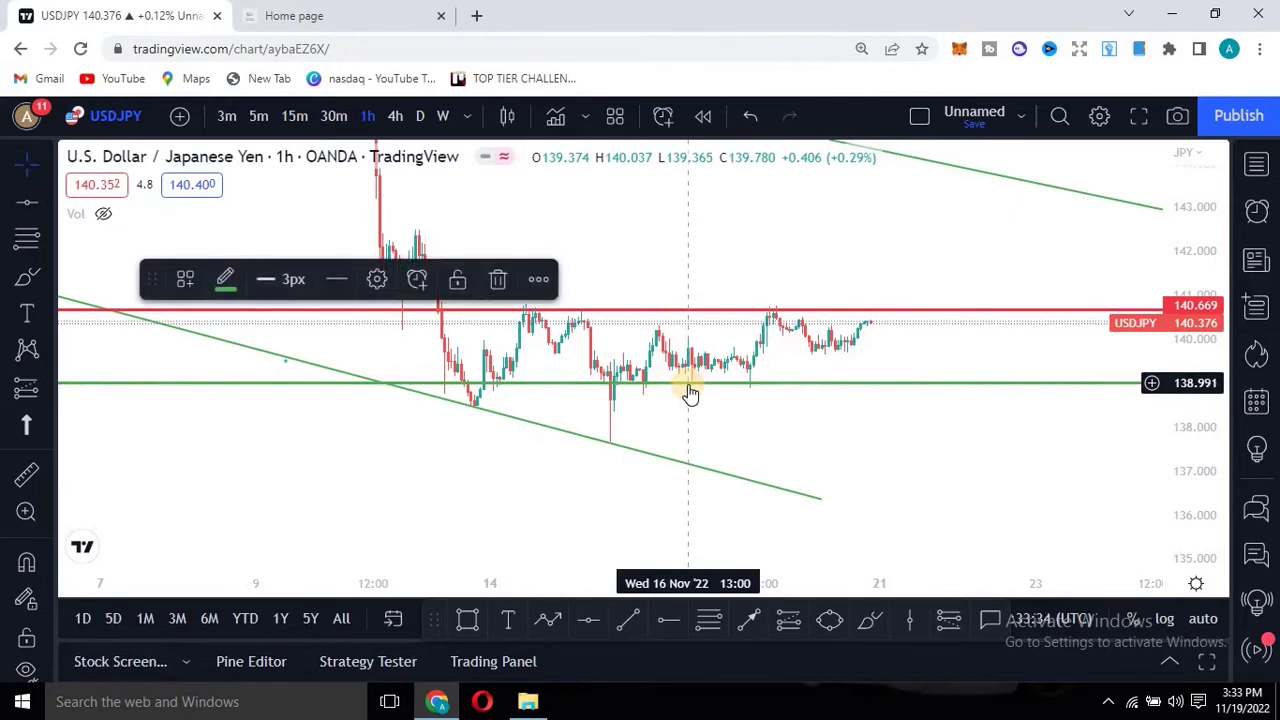
pyautogui.press('Delete')
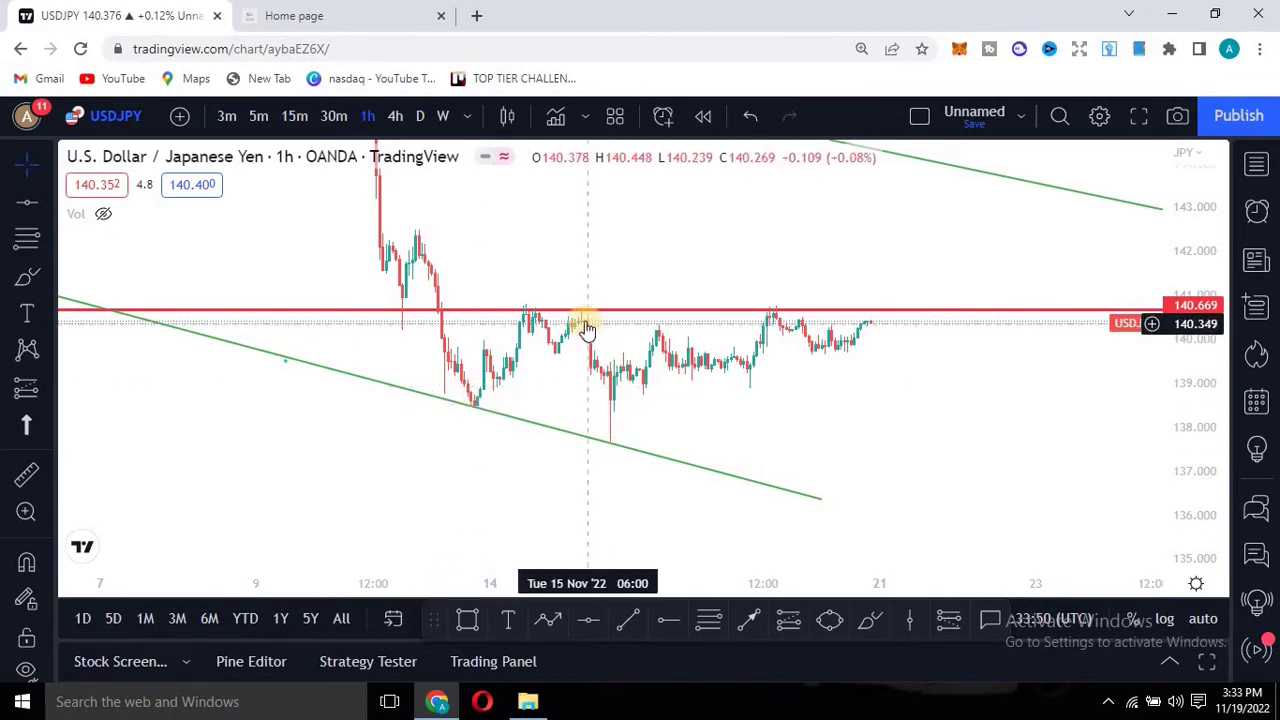
# Draw a rising trend line under the lows from about 137.63 on 15 Nov 2022 to just above the 140.669 line
pyautogui.click(612, 445)
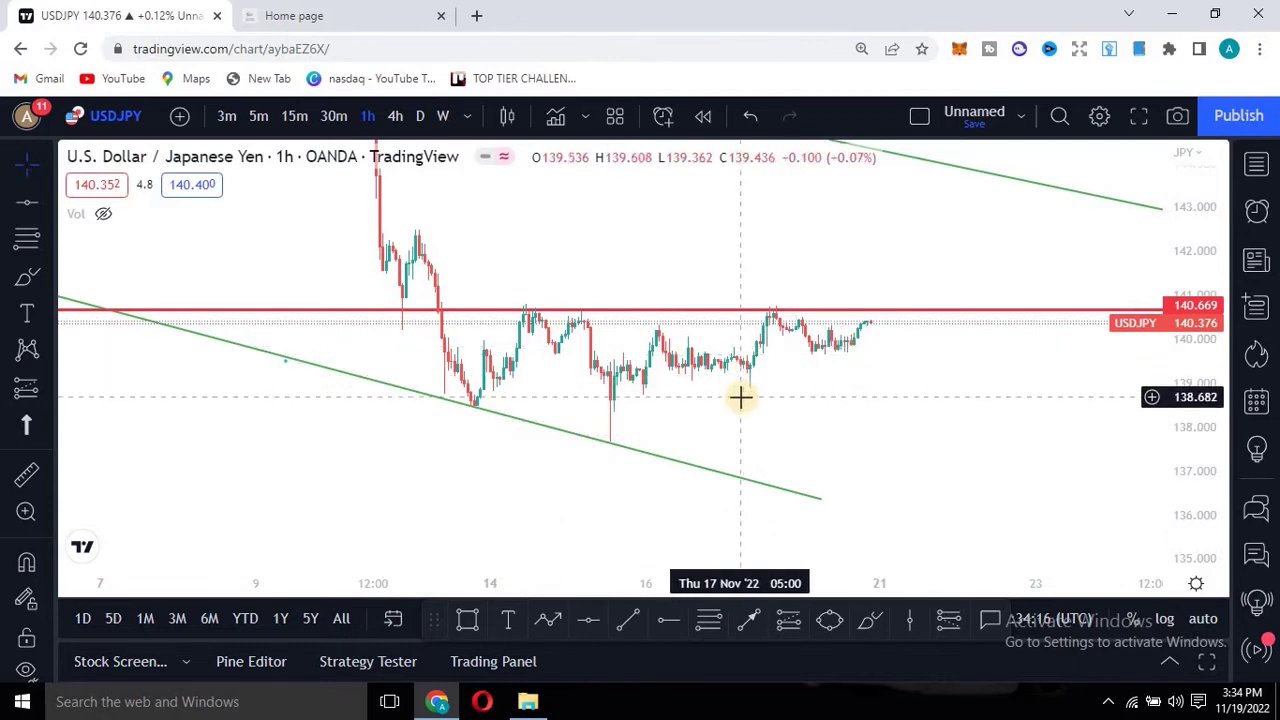
pyautogui.click(628, 620)
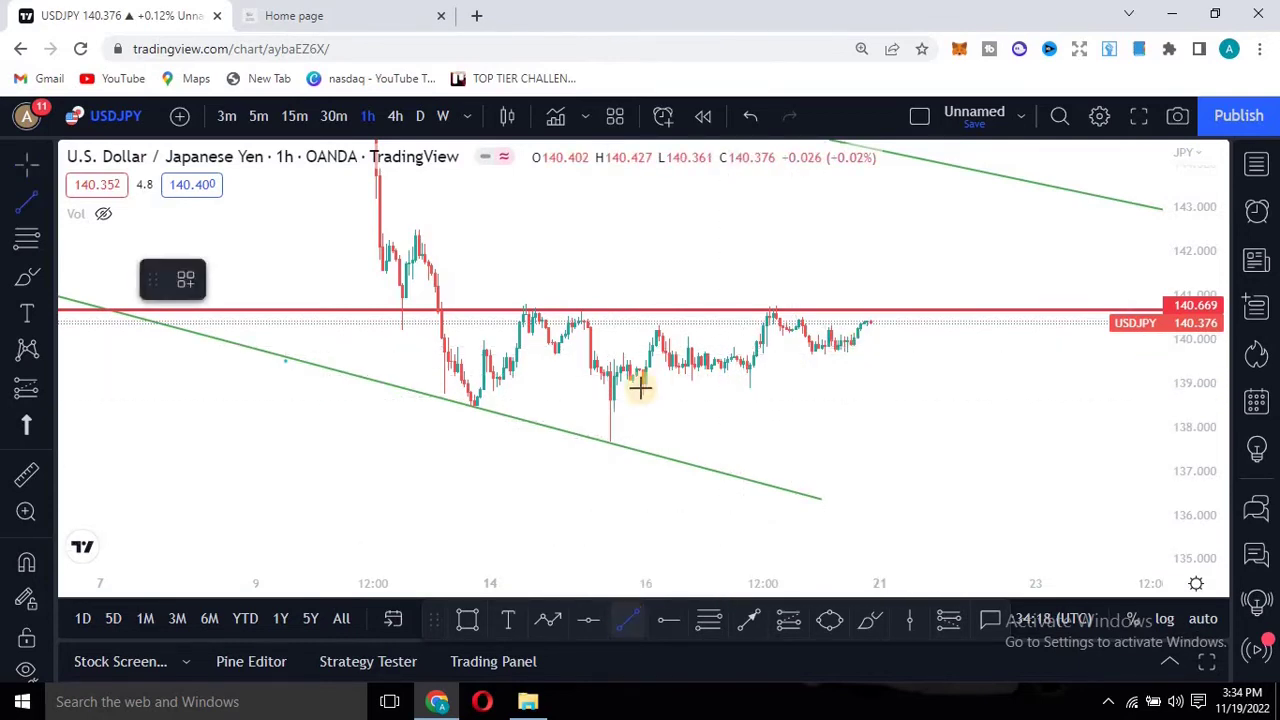
pyautogui.click(608, 442)
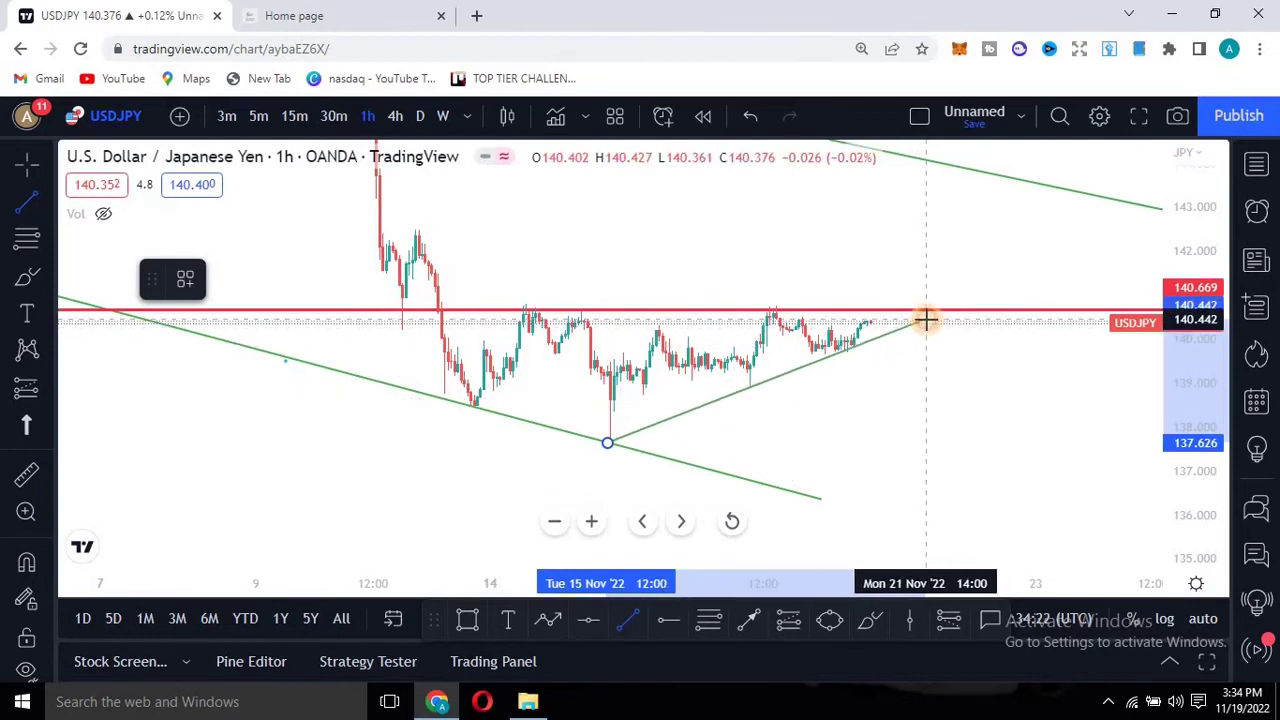
pyautogui.click(980, 304)
pyautogui.click(906, 480)
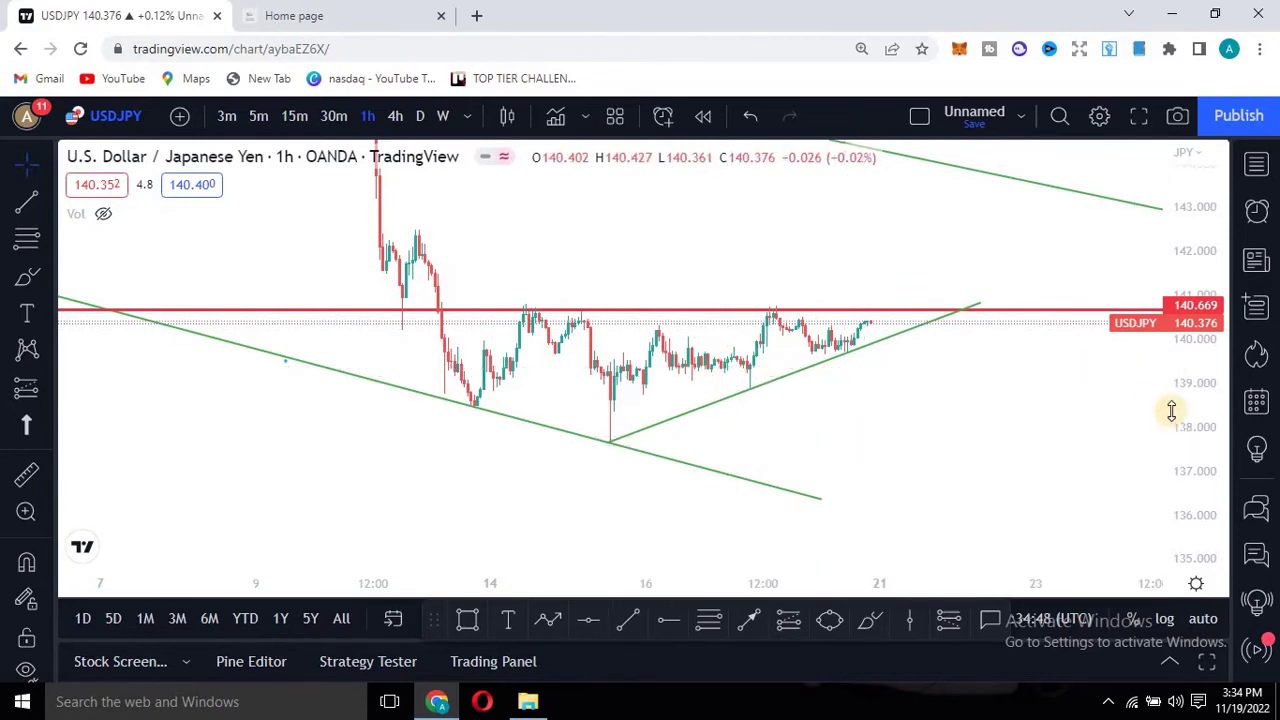
# Place a long position just above the red line with entry at 140.748, stop at 139.785 and target at 144.104
pyautogui.click(556, 523)
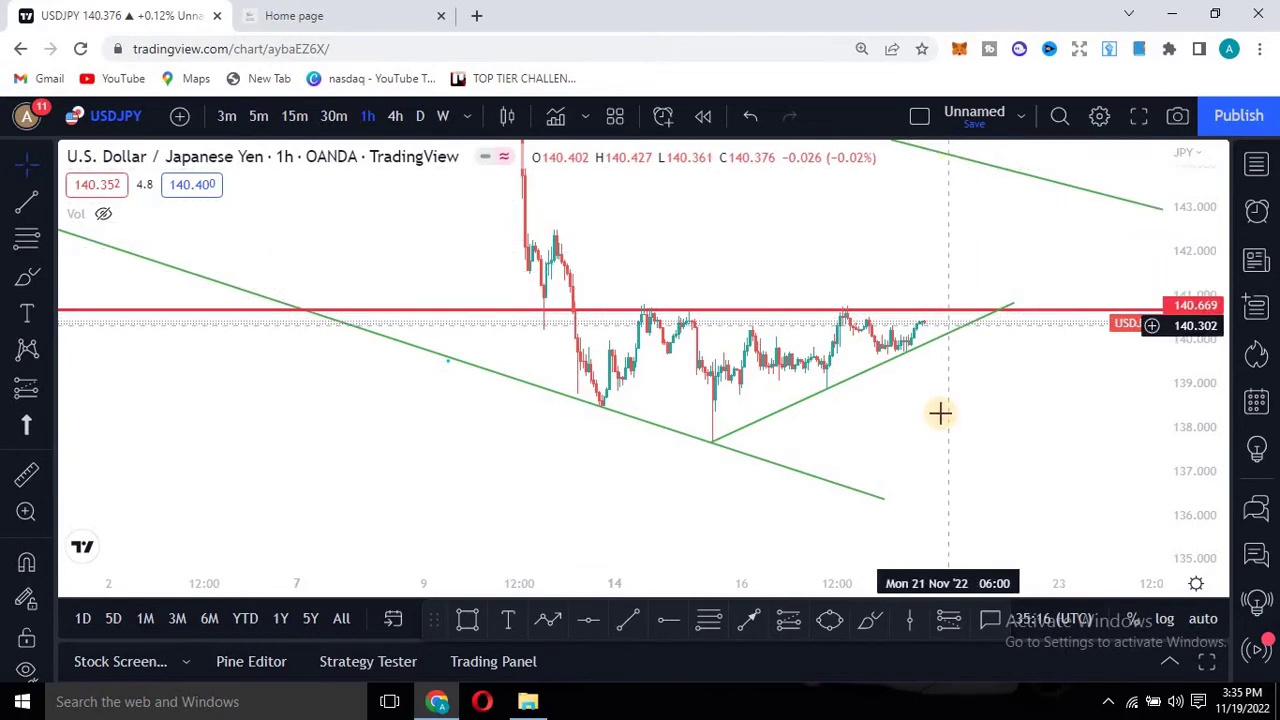
pyautogui.moveTo(900, 472); pyautogui.dragTo(886, 500)
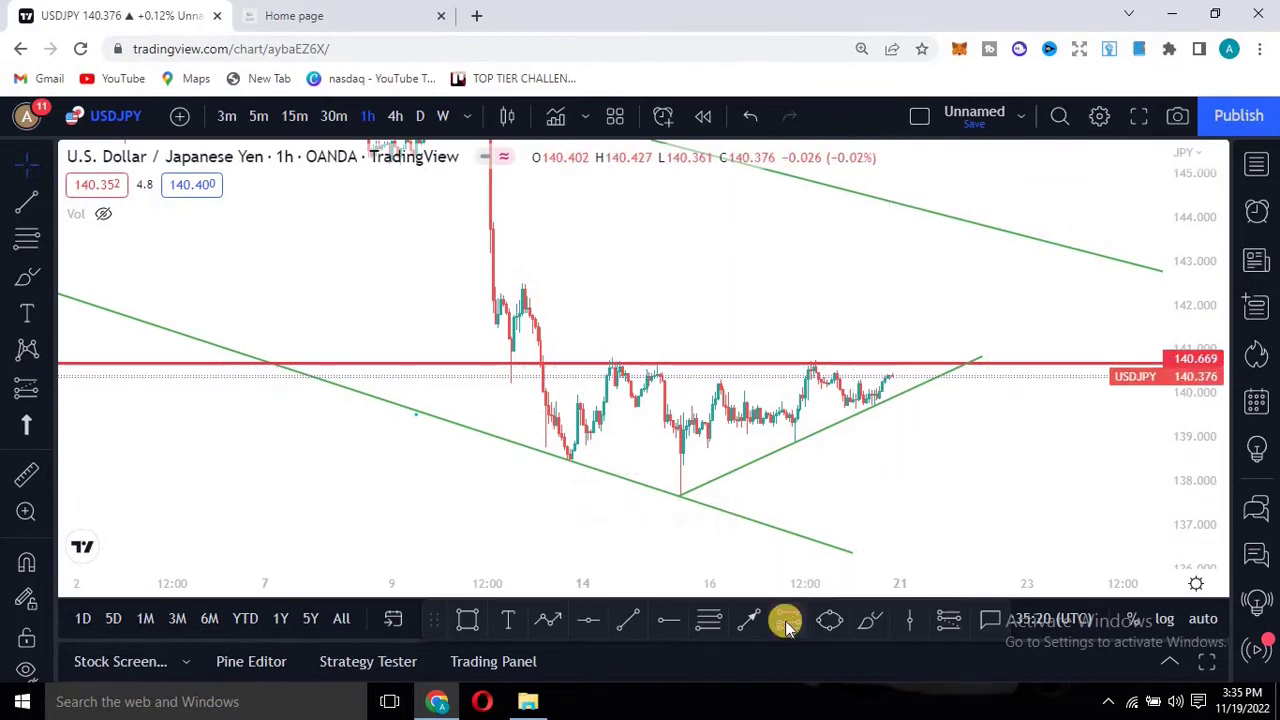
pyautogui.click(905, 362)
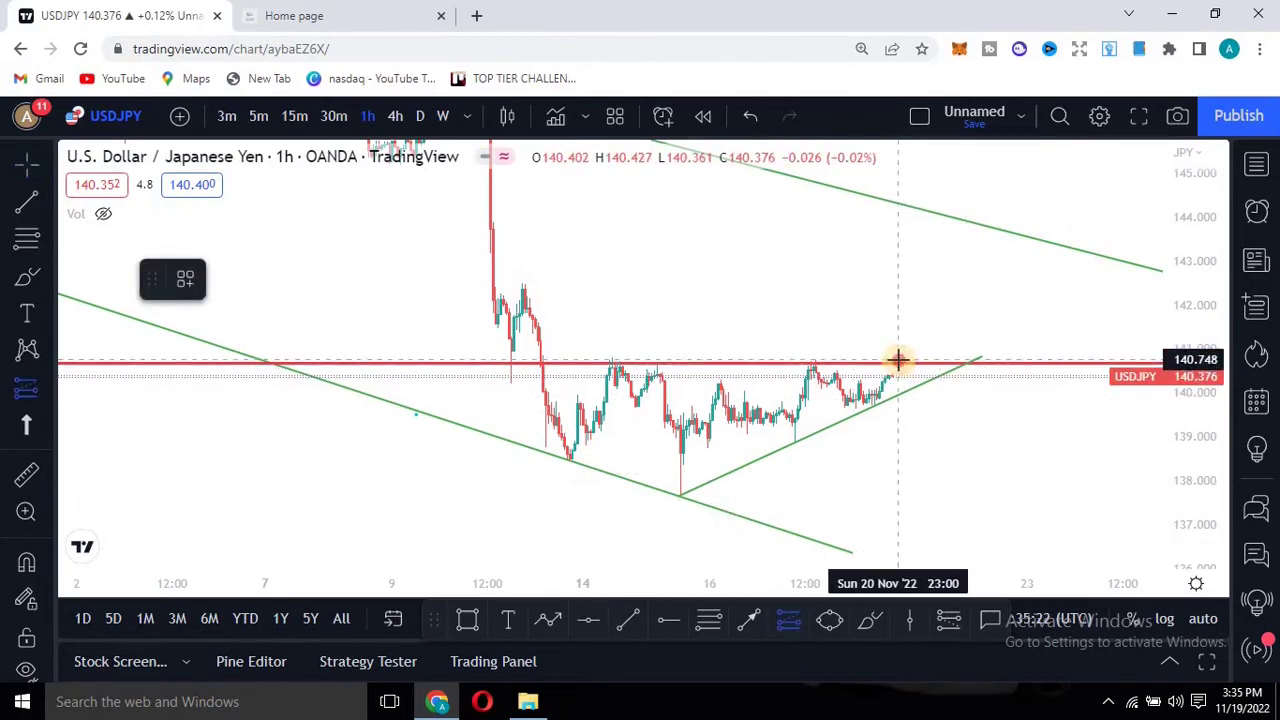
pyautogui.click(897, 360)
pyautogui.moveTo(898, 457); pyautogui.dragTo(904, 400)
pyautogui.moveTo(899, 262); pyautogui.dragTo(899, 213)
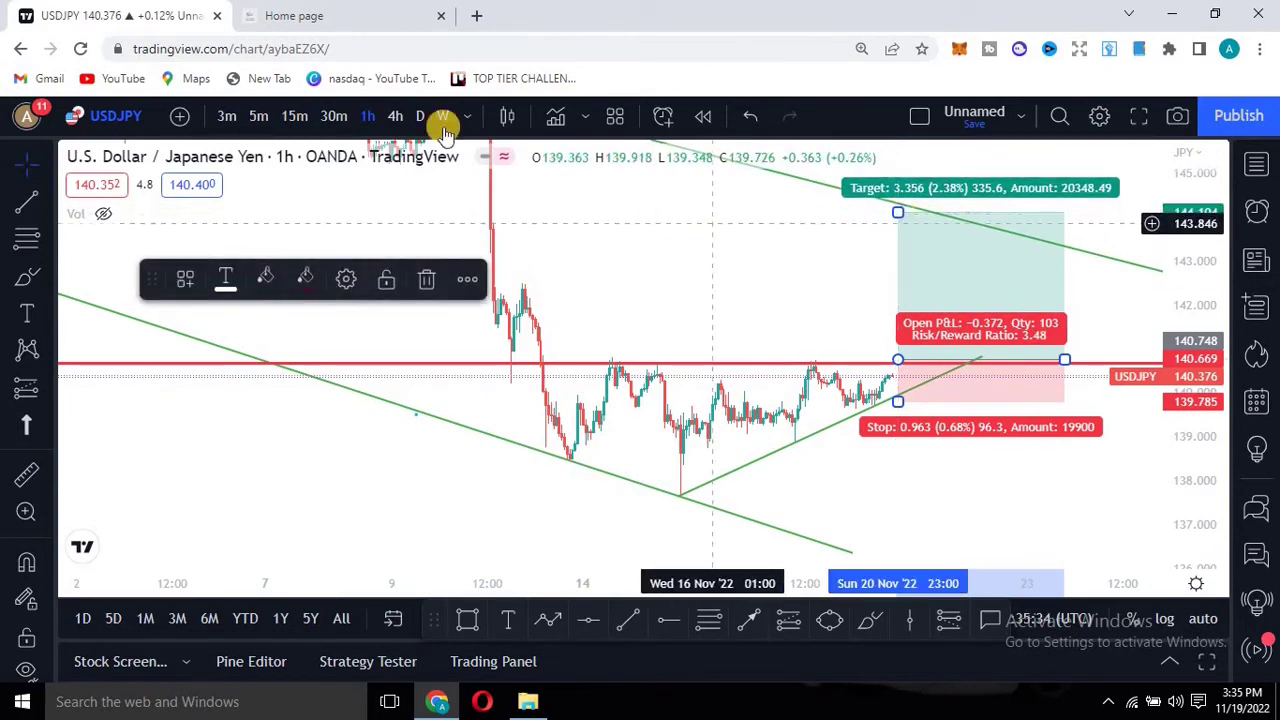
# Switch the chart to the 4-hour timeframe and draw a horizontal line at 145.077 along the late-October 2022 lows
pyautogui.click(392, 118)
pyautogui.moveTo(1178, 400); pyautogui.dragTo(1178, 484)
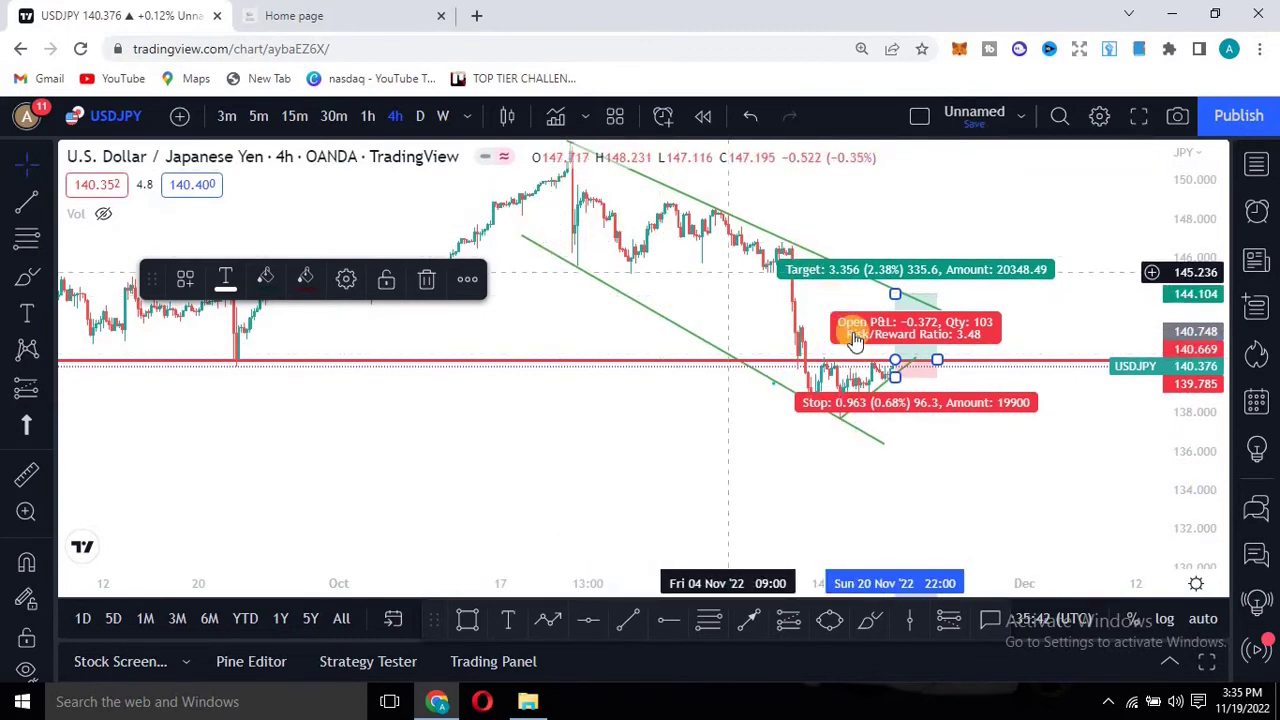
pyautogui.click(947, 211)
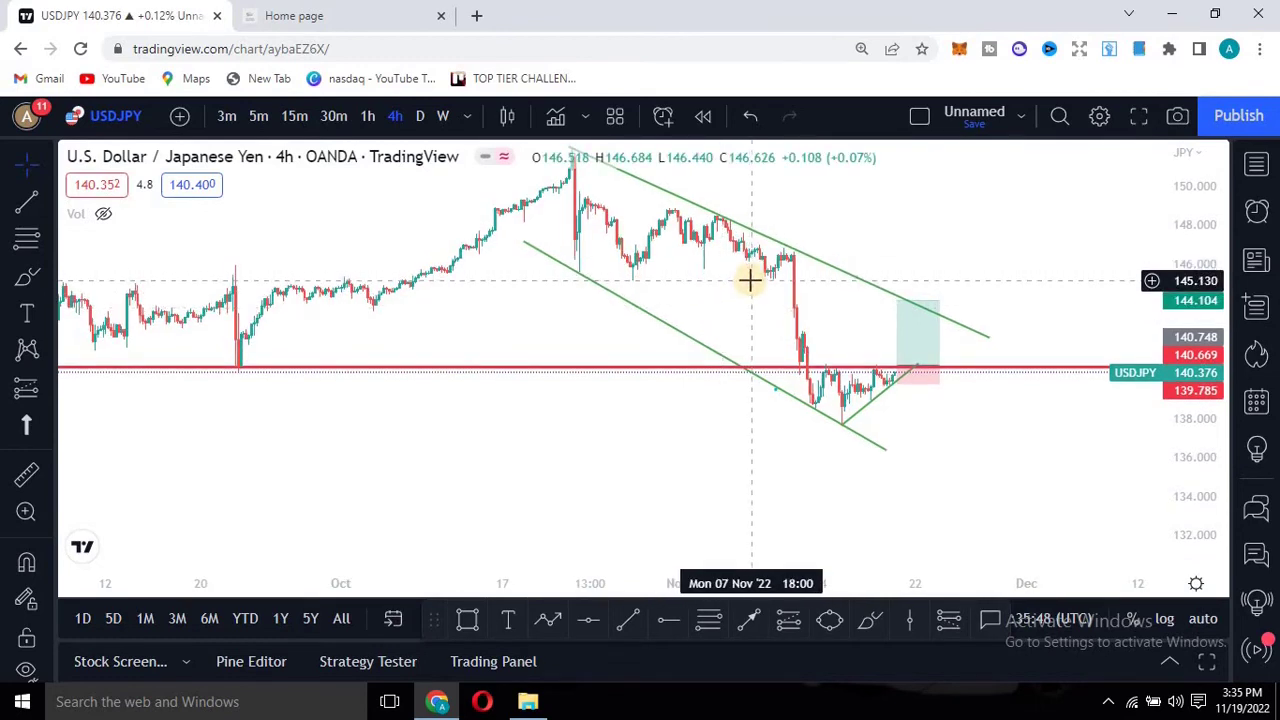
pyautogui.click(588, 620)
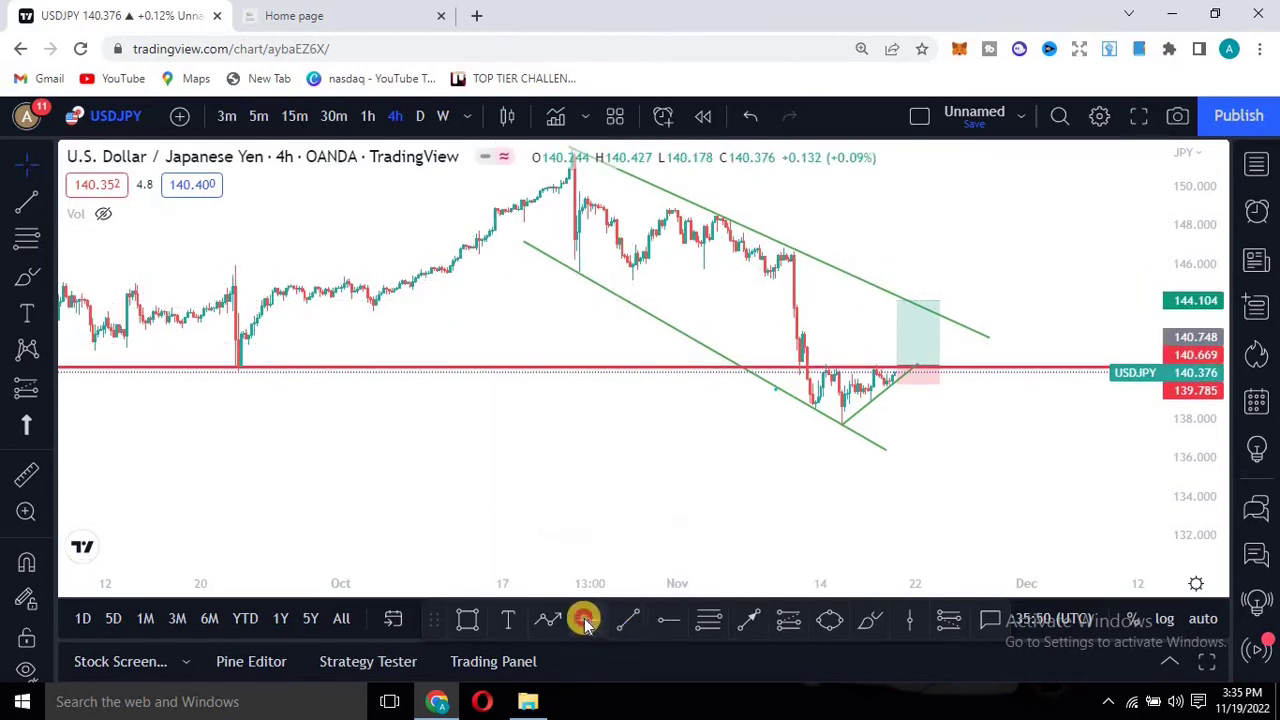
pyautogui.click(529, 289)
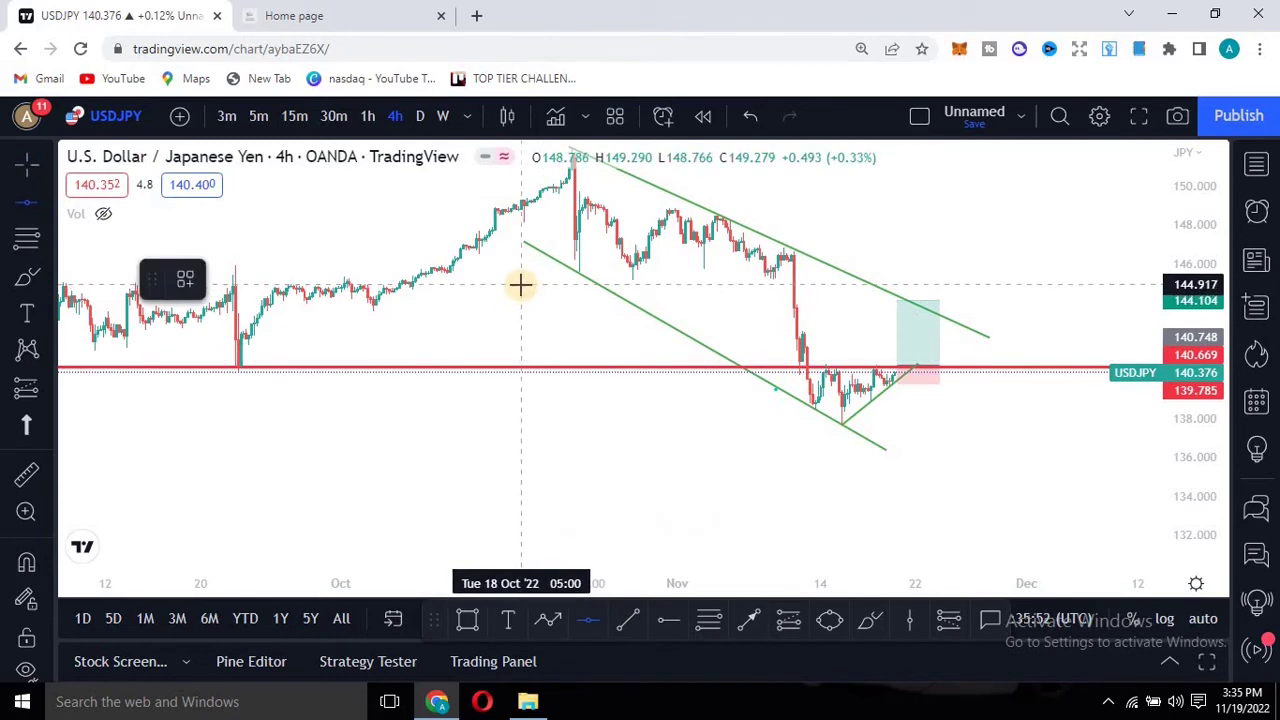
pyautogui.click(521, 282)
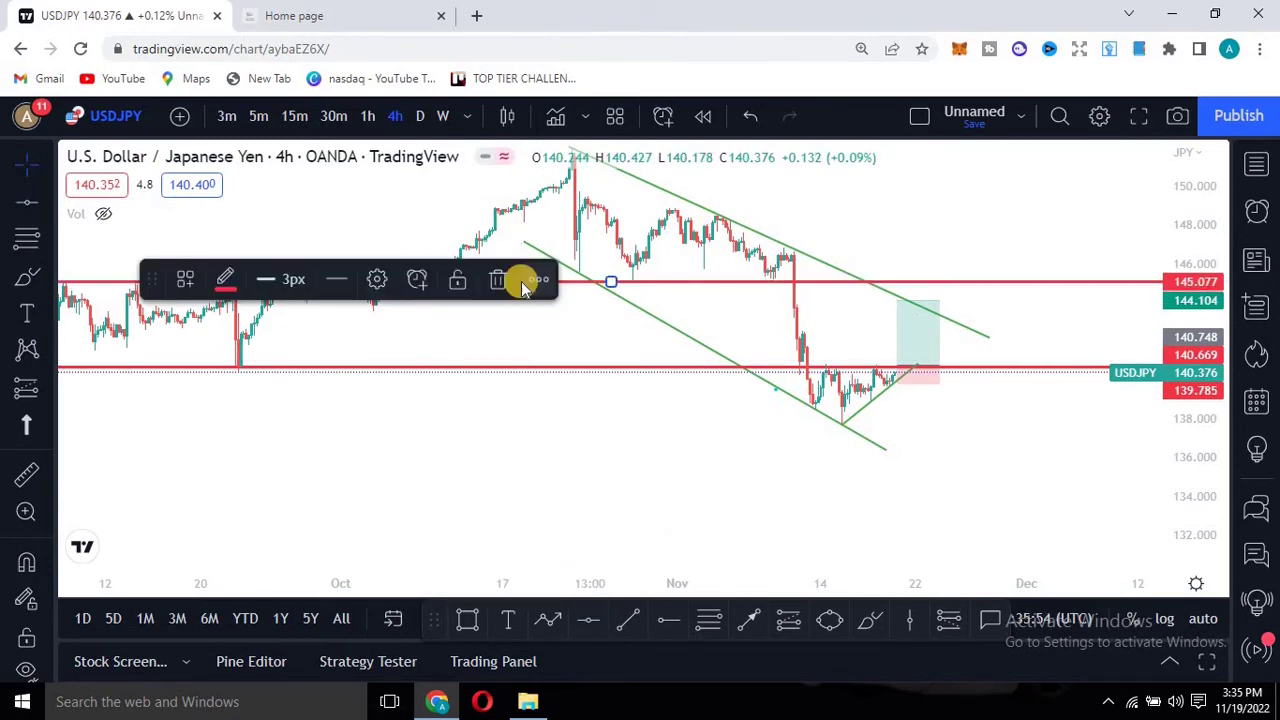
pyautogui.click(660, 276)
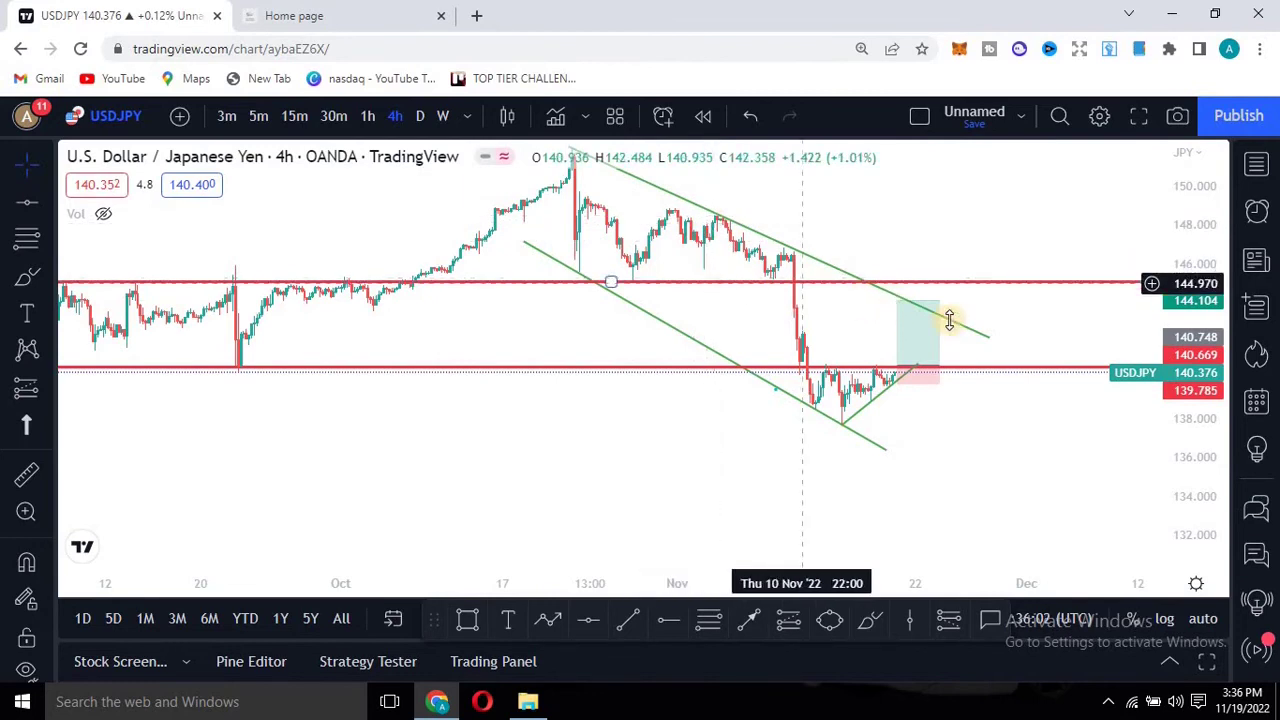
# Raise the long position's target to 144.598, just below the upper horizontal line
pyautogui.moveTo(896, 292)
pyautogui.moveTo(894, 303)
pyautogui.mouseDown()
pyautogui.moveTo(891, 281)
pyautogui.moveTo(904, 313)
pyautogui.moveTo(897, 291)
pyautogui.mouseUp()
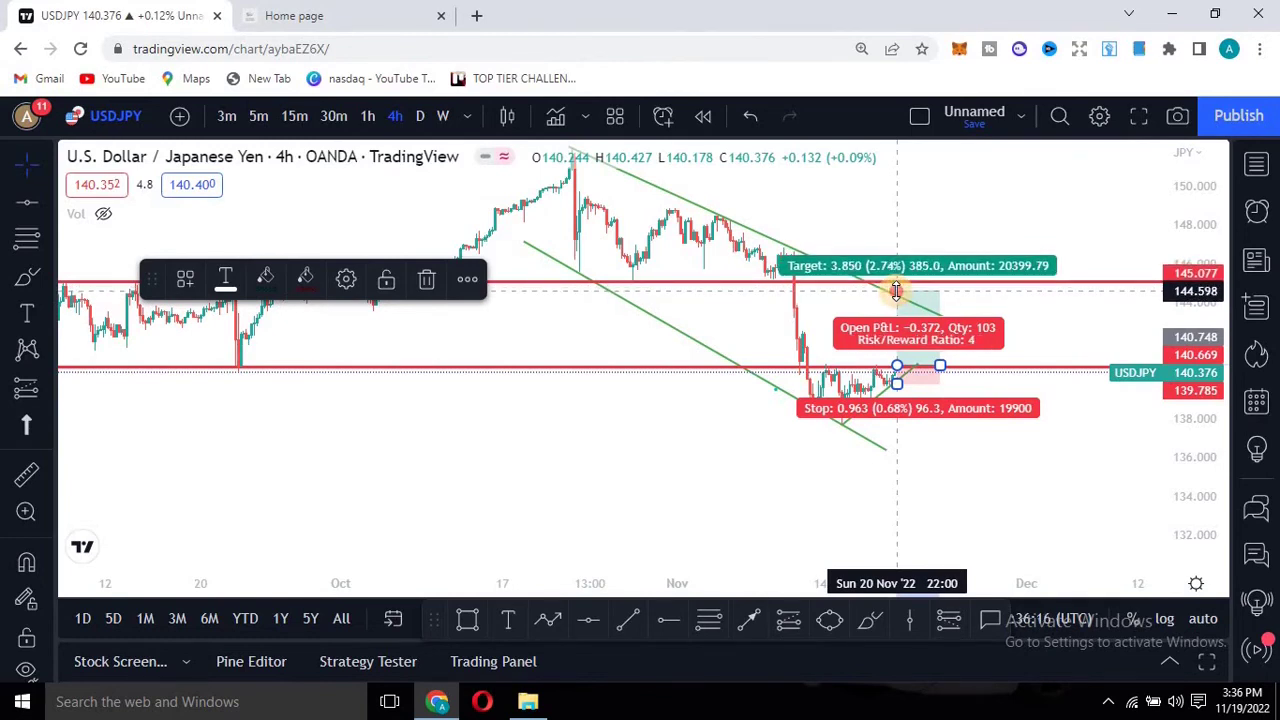
pyautogui.click(940, 437)
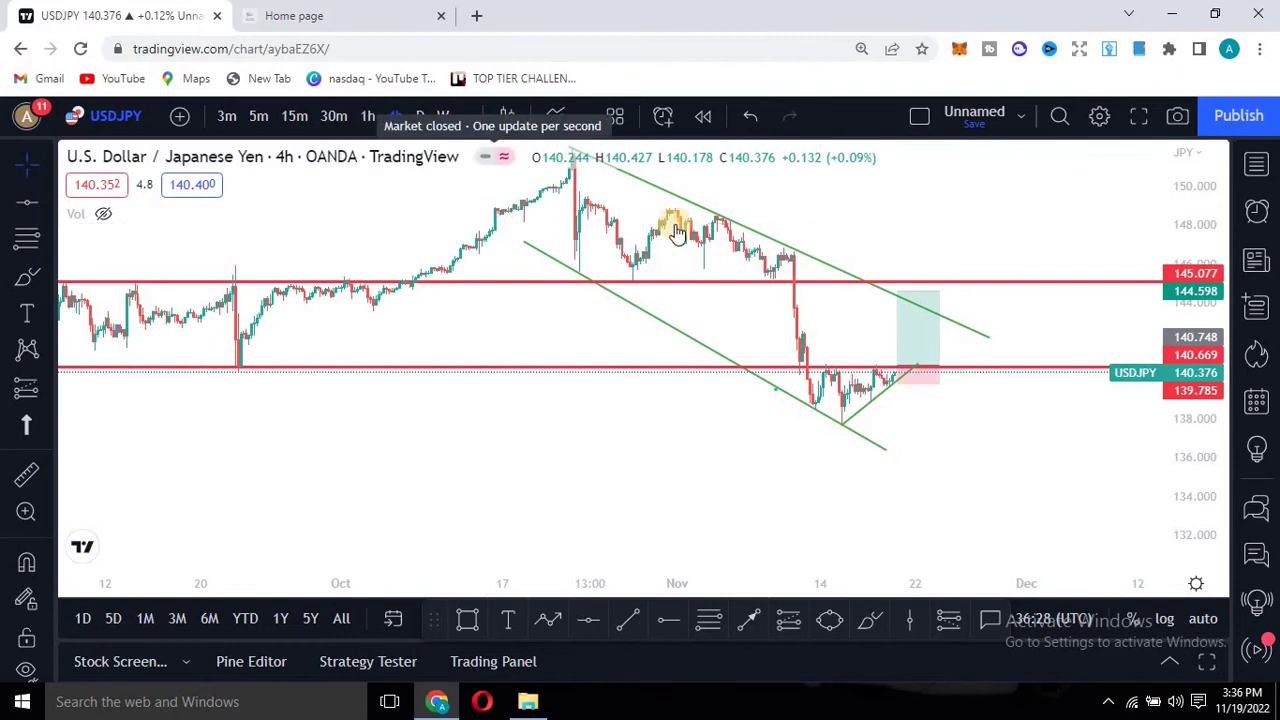
# Switch the chart to the 1-hour timeframe and review the long position's entry, stop and target
pyautogui.click(366, 116)
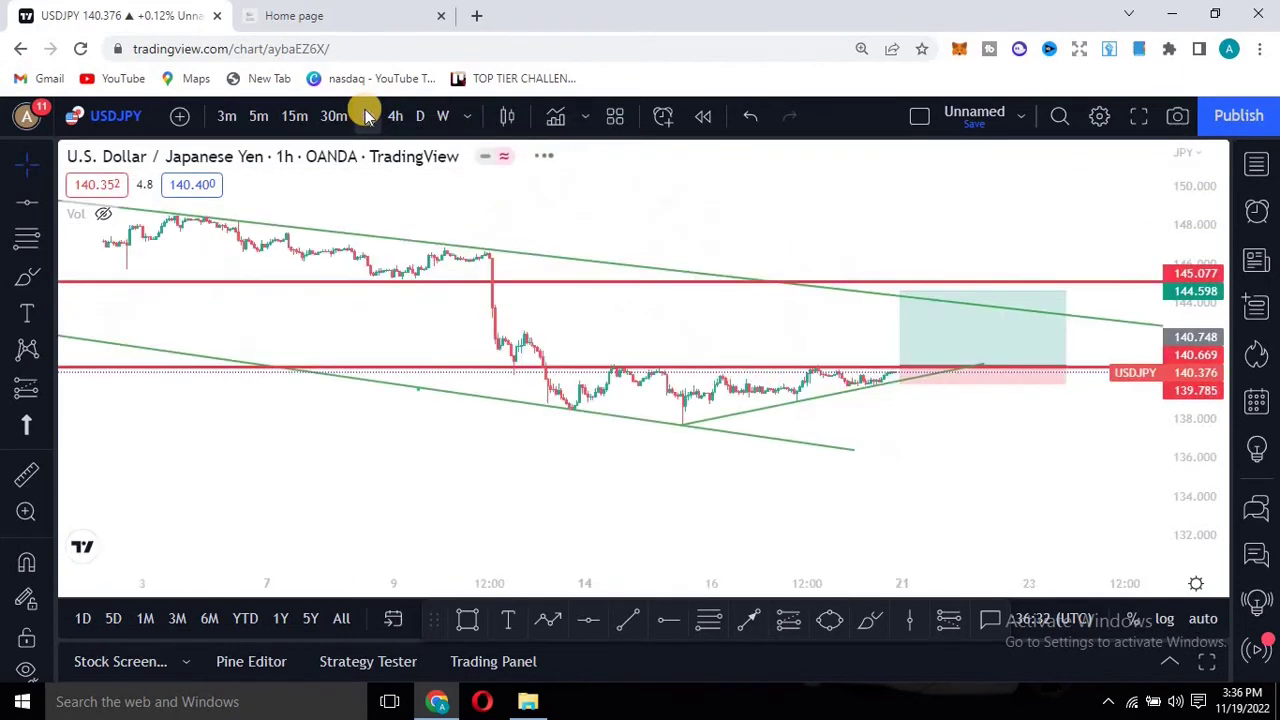
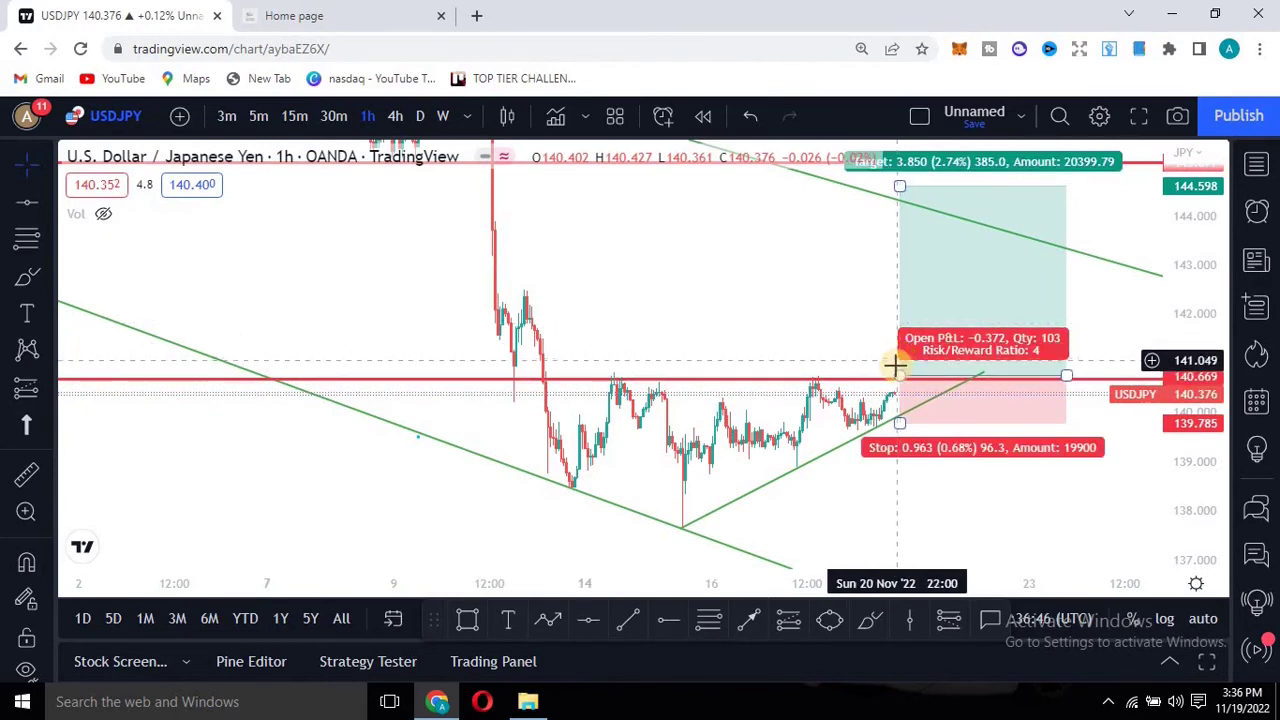
pyautogui.click(912, 403)
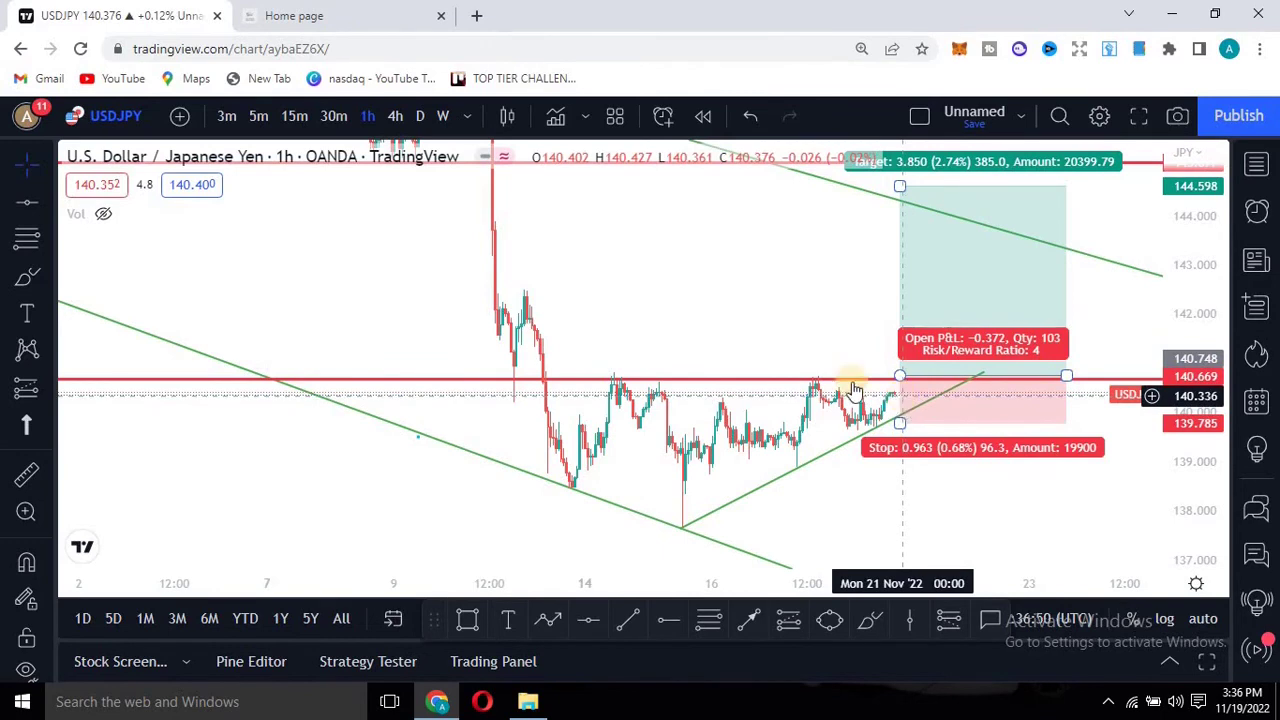
pyautogui.click(651, 408)
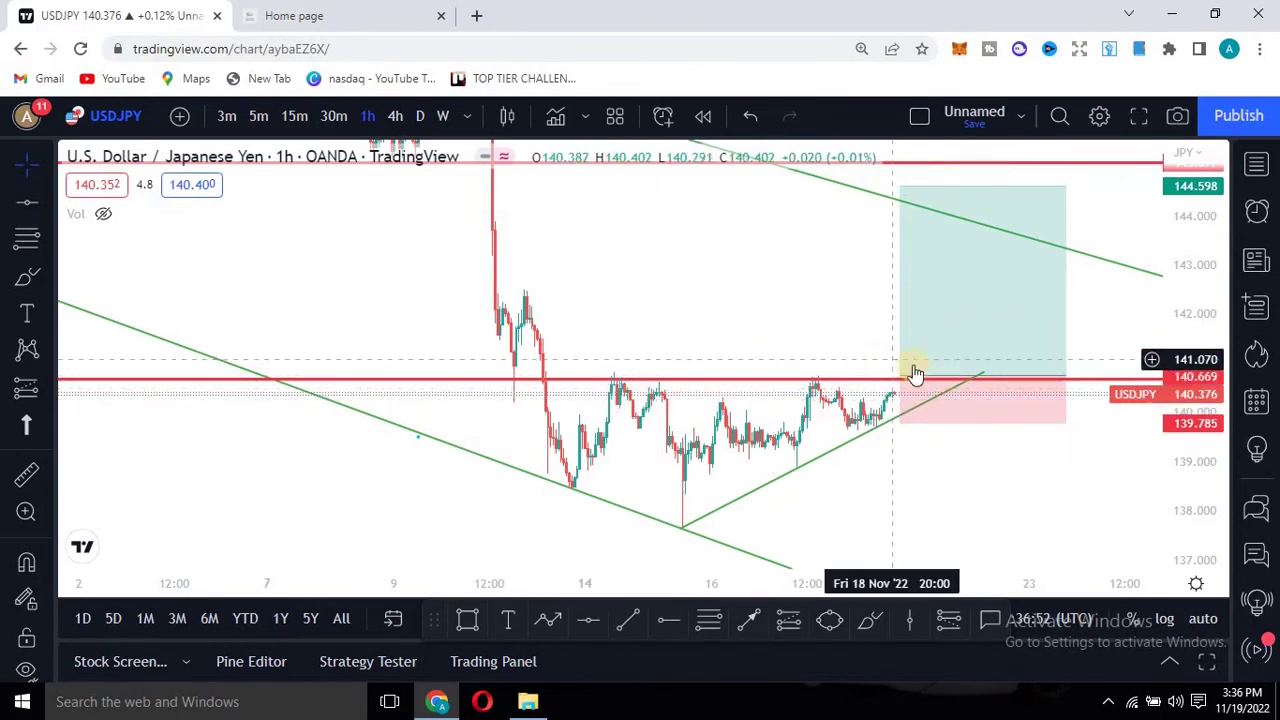